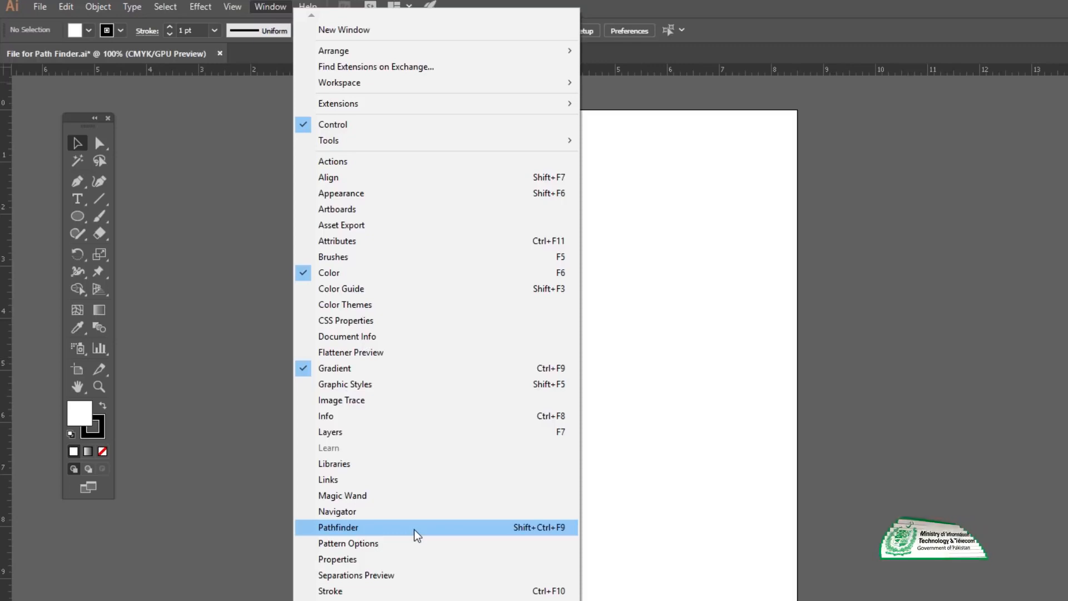
Show the Pathfinder panel and place it beside the artboard
click(416, 531)
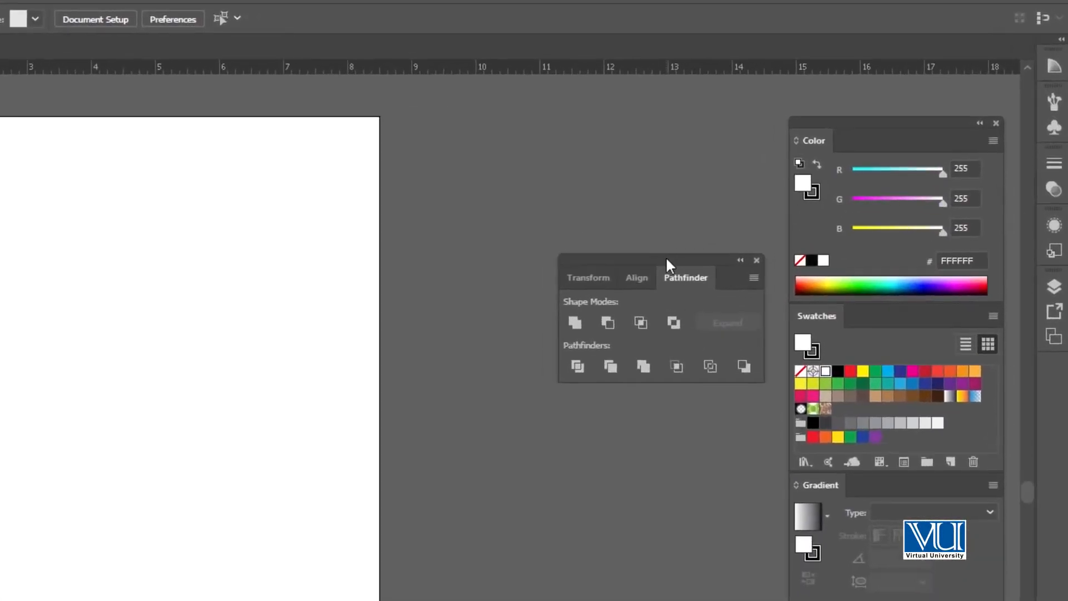
drag(666, 258, 671, 261)
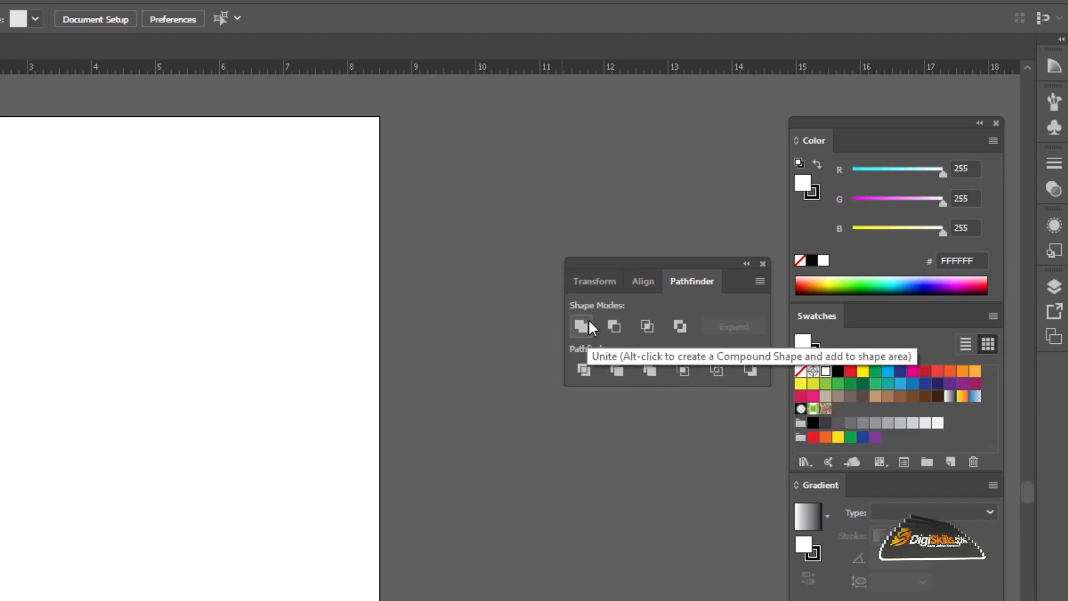
Draw a circle about 2.15 in wide with the Ellipse tool and duplicate it horizontally so the two circles overlap
click(60, 168)
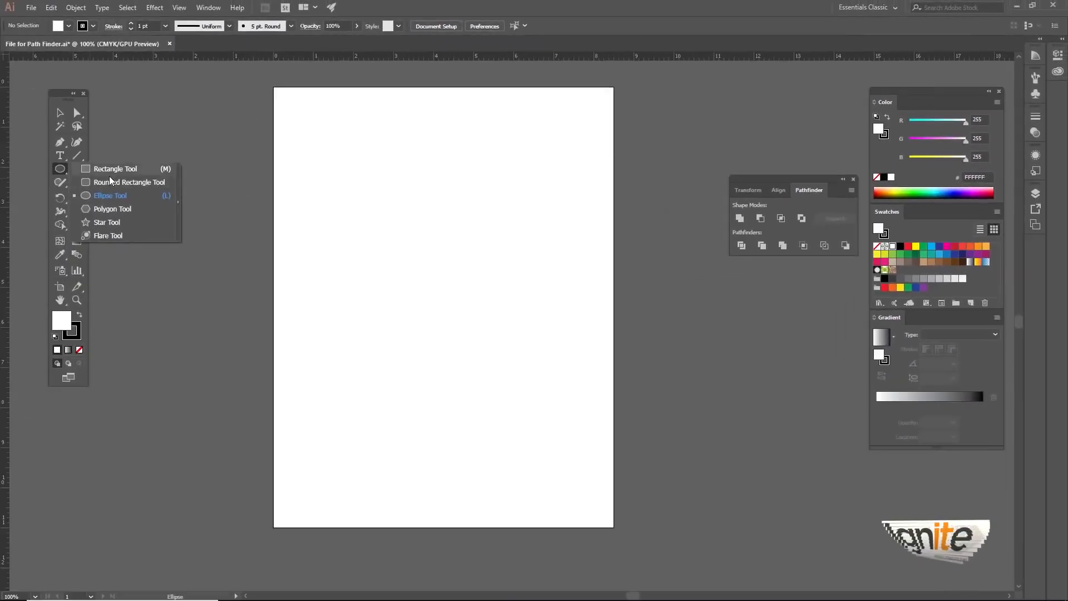
click(120, 198)
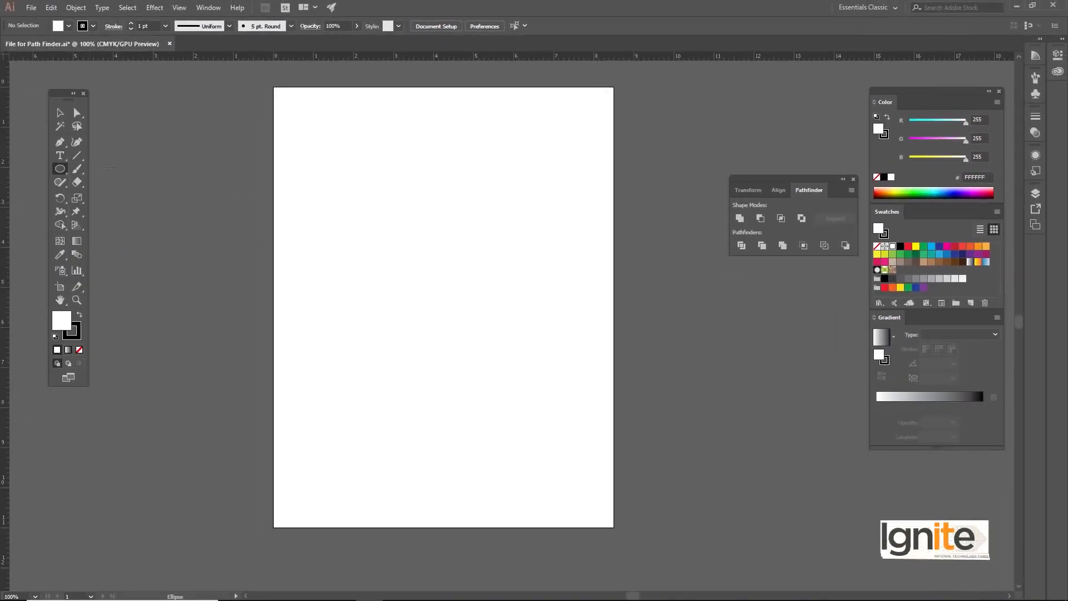
drag(339, 191, 425, 276)
key(v)
click(384, 173)
click(384, 193)
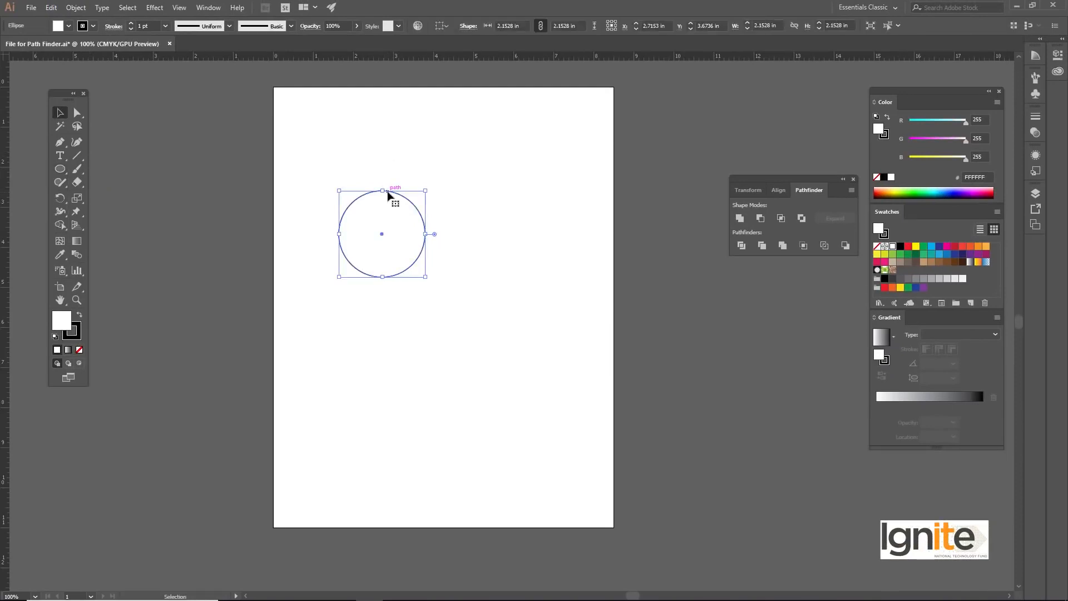
drag(388, 195, 443, 195)
click(415, 154)
Set the stroke of both circles to 2 pt and shift the pair slightly to the right
key(ctrl+a)
click(165, 26)
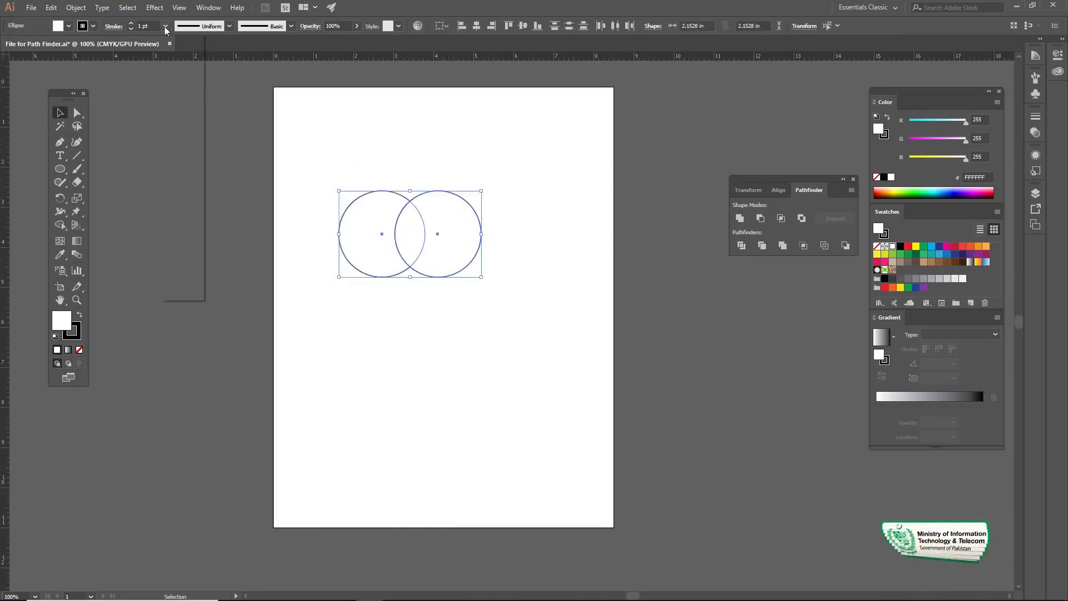
click(178, 86)
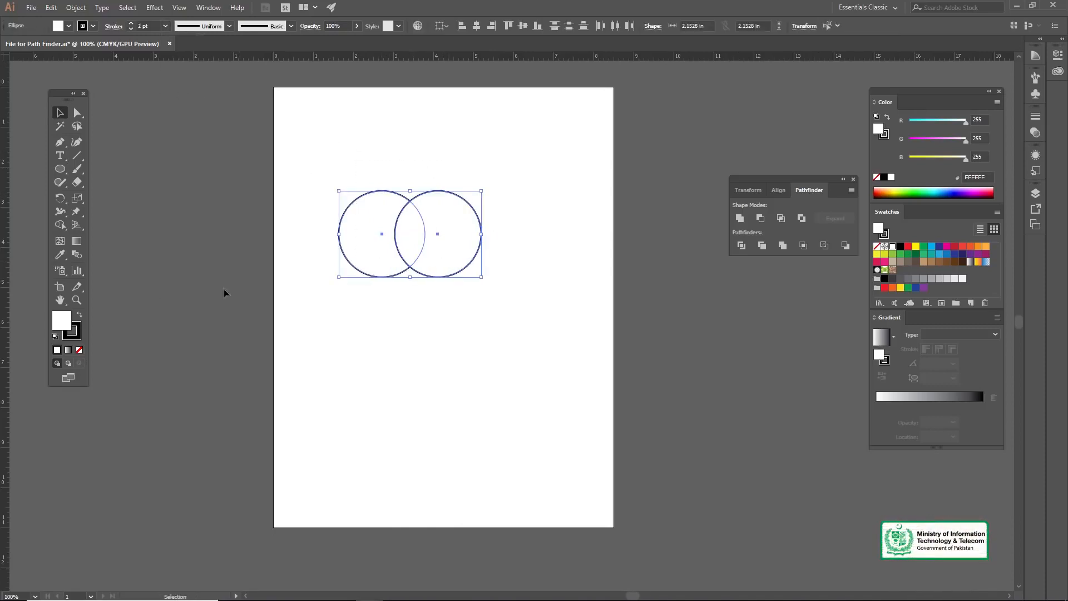
click(412, 142)
drag(372, 163, 465, 263)
drag(423, 197, 446, 199)
click(435, 162)
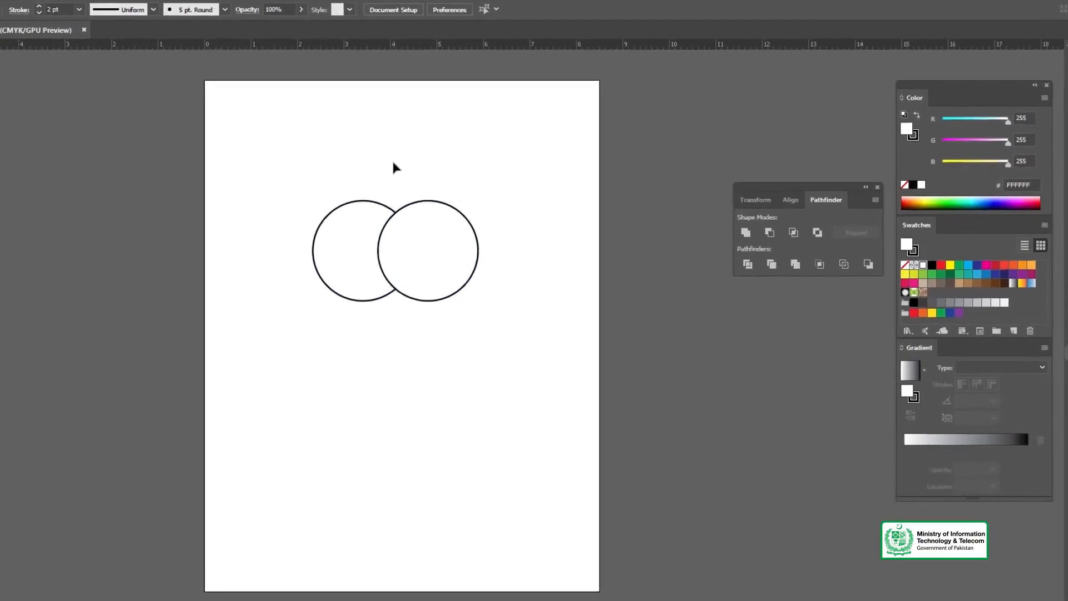
Merge the two overlapping circles into one shape with Unite
drag(316, 195, 373, 261)
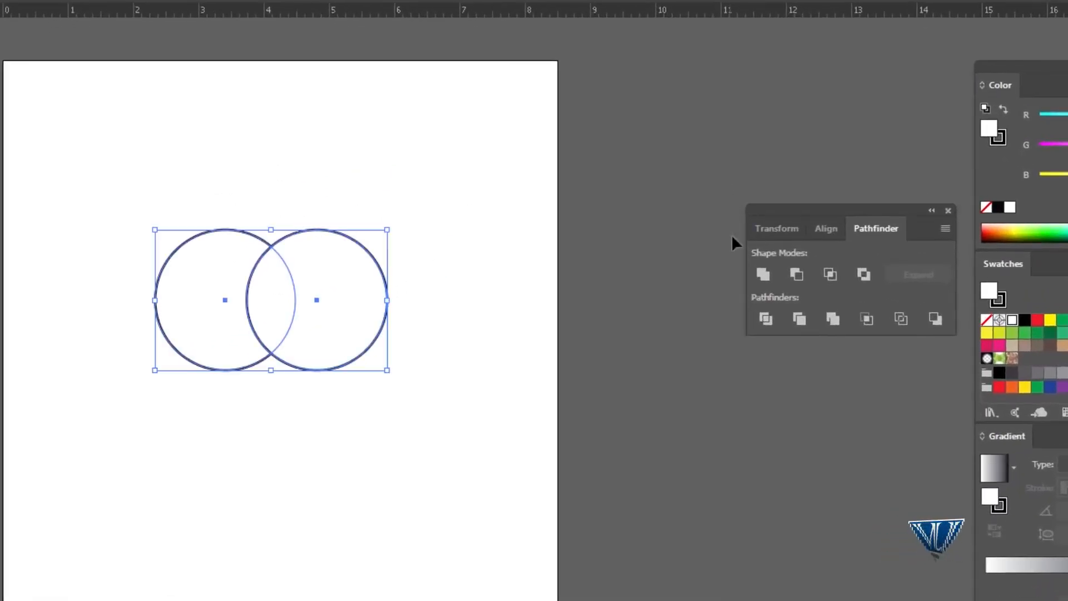
click(758, 274)
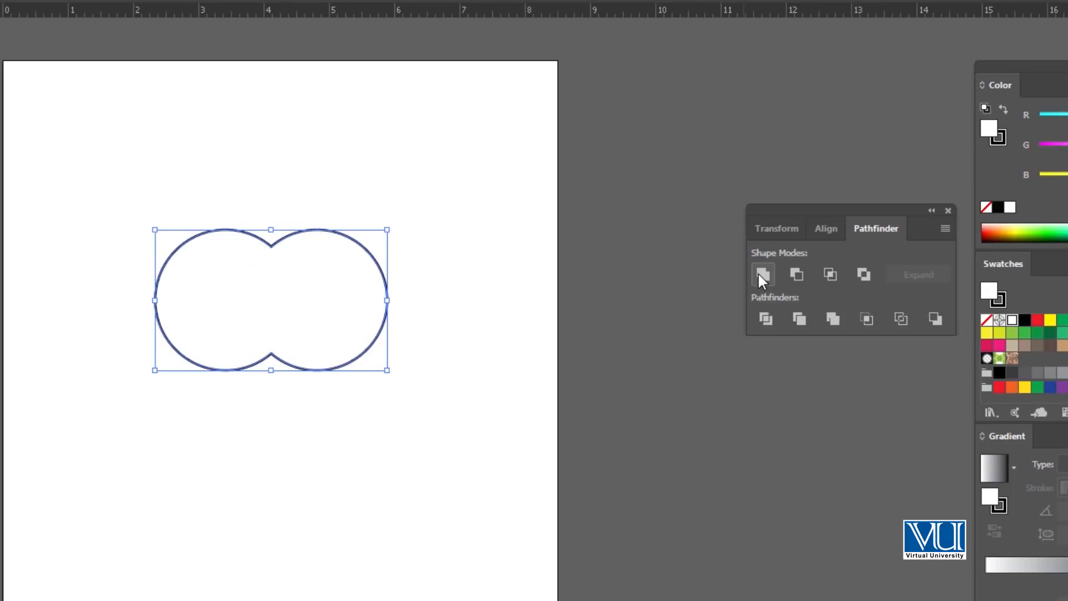
Try reshaping the merged outline by moving its anchor points, and undo the edits and the Unite operation
click(220, 173)
drag(225, 216, 303, 296)
drag(288, 232, 291, 183)
key(ctrl+z)
drag(297, 232, 305, 199)
key(ctrl+z)
click(355, 234)
key(ctrl+z)
key(ctrl+z)
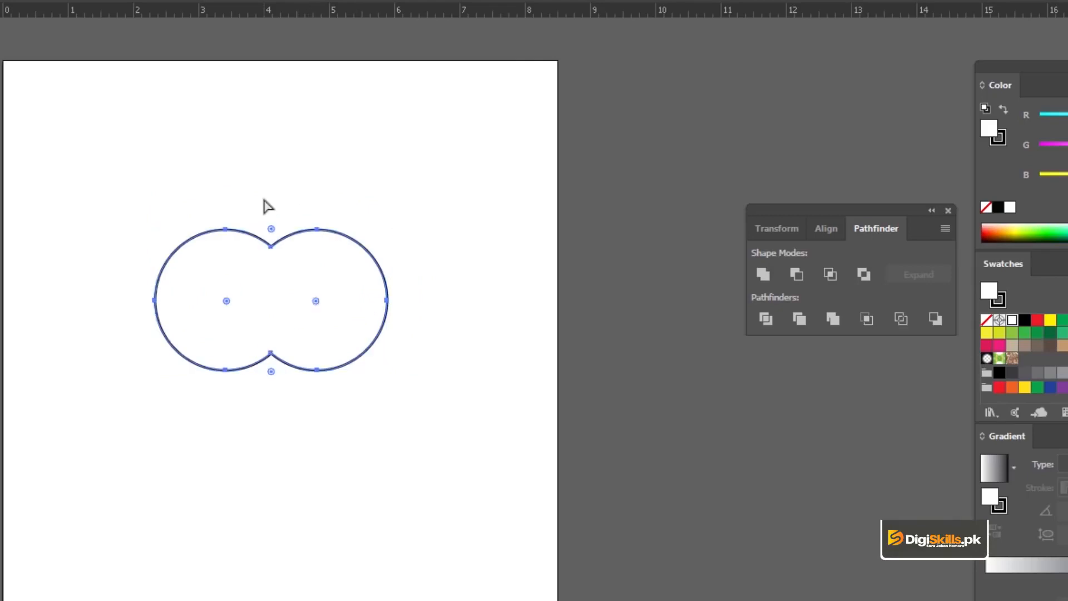
key(ctrl+z)
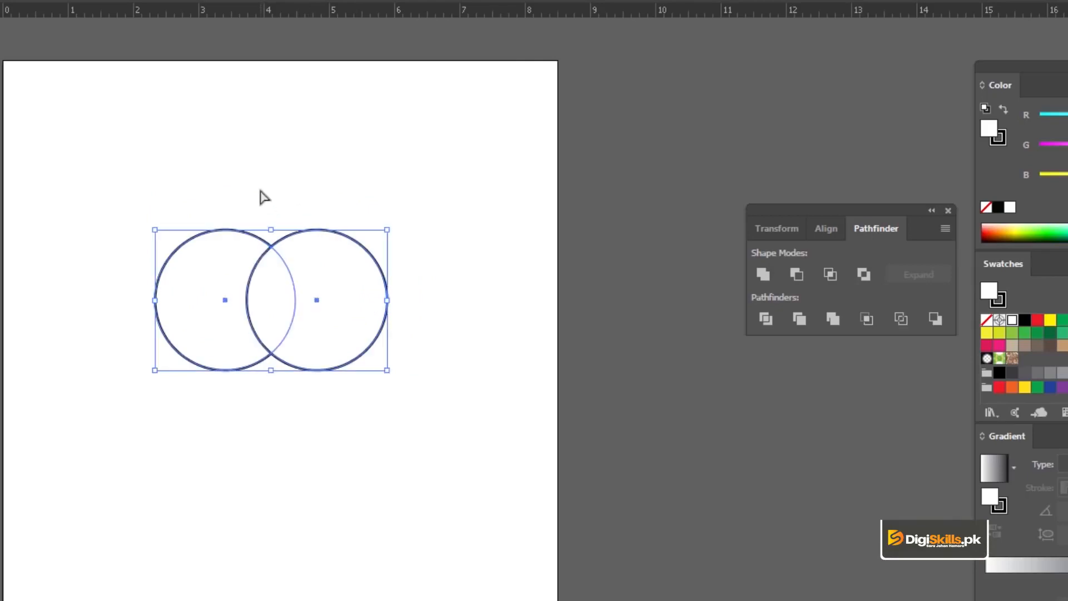
key(v)
click(263, 197)
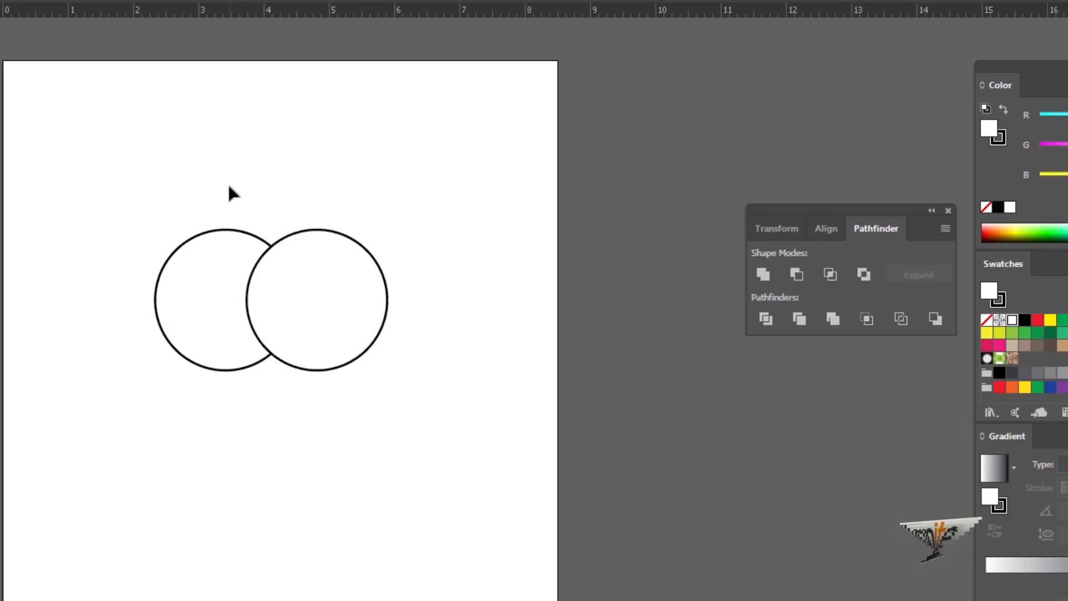
drag(227, 183, 307, 312)
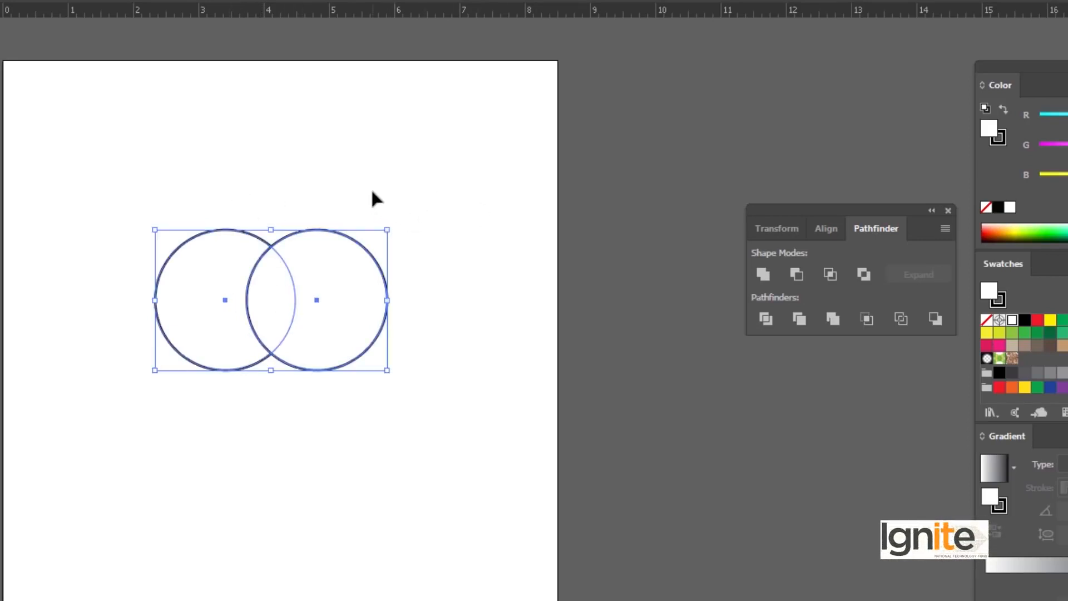
click(560, 236)
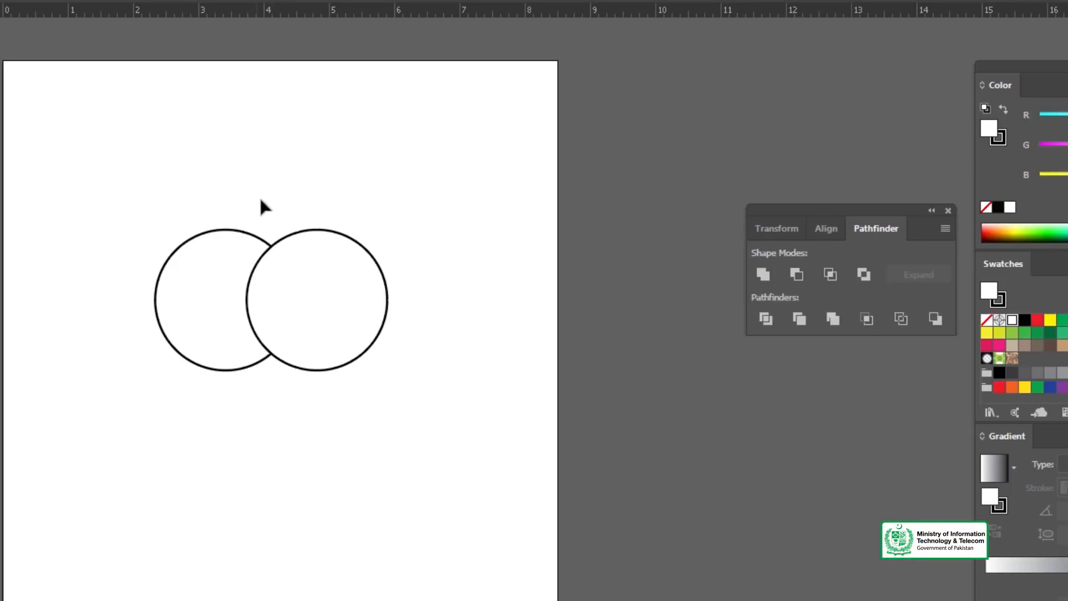
key(ctrl+a)
click(279, 194)
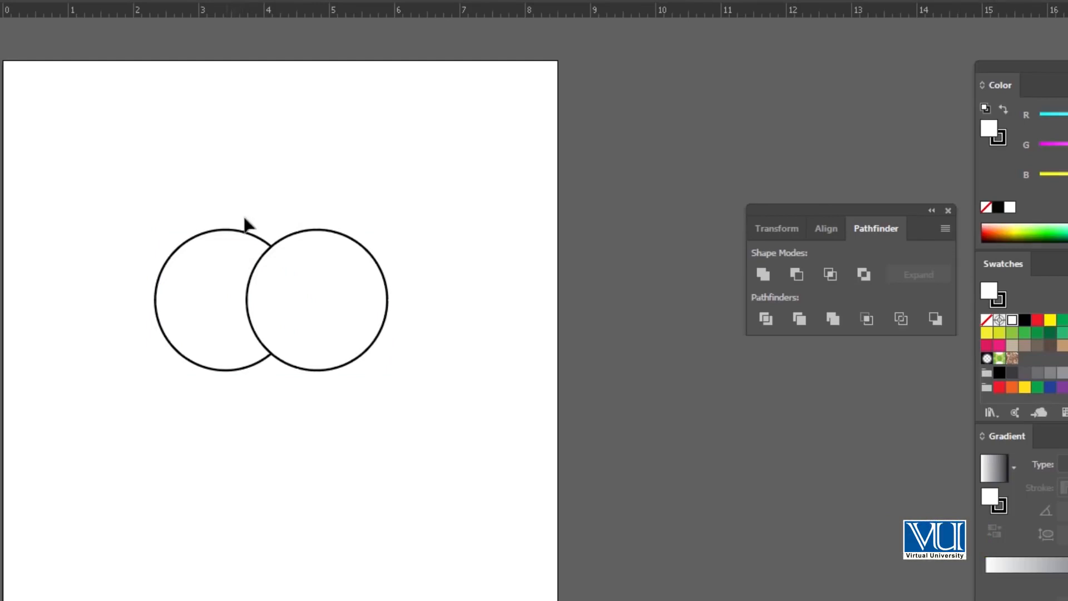
drag(307, 303, 306, 304)
click(285, 184)
click(298, 248)
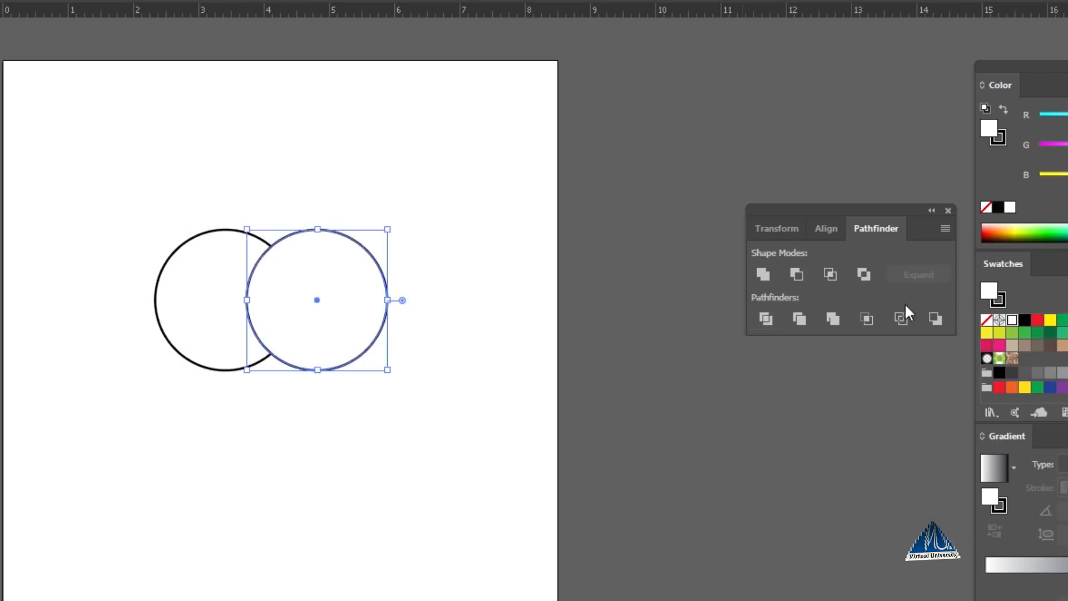
click(310, 202)
click(284, 259)
click(241, 195)
click(225, 250)
click(260, 177)
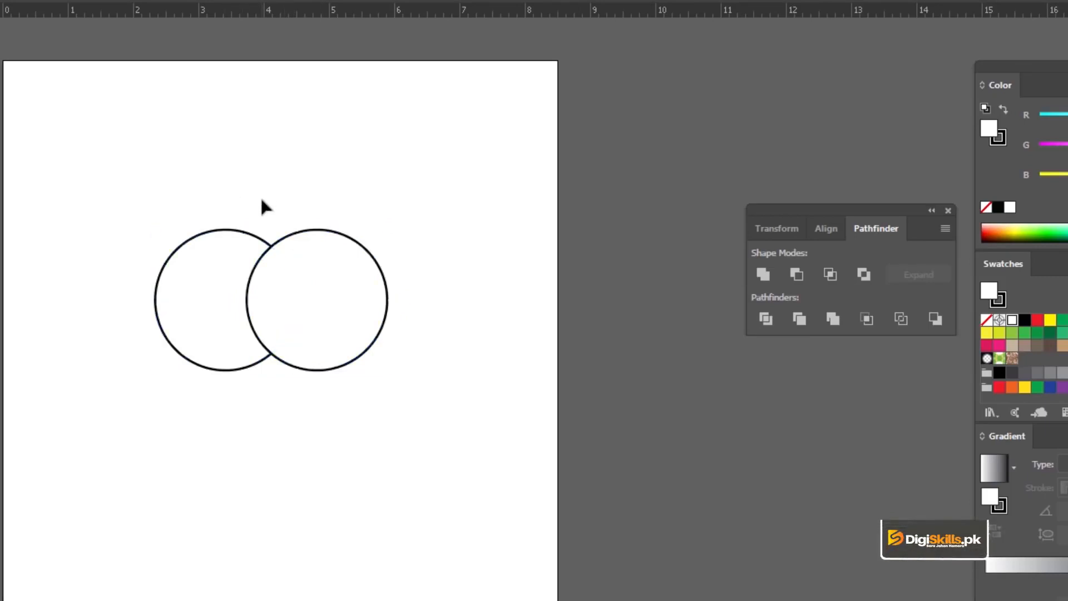
click(282, 267)
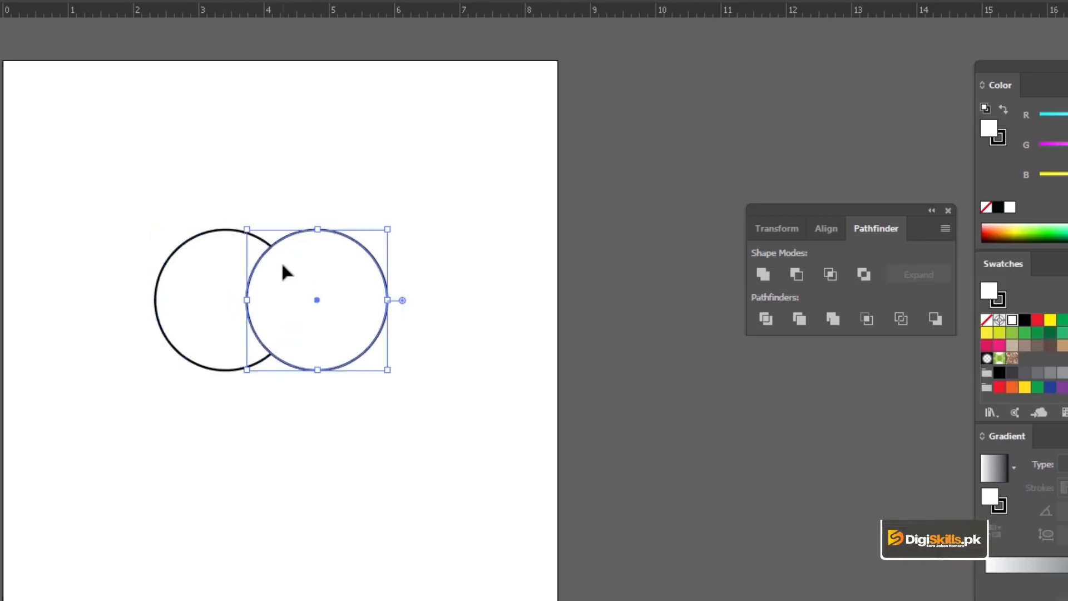
click(275, 205)
click(246, 244)
click(259, 179)
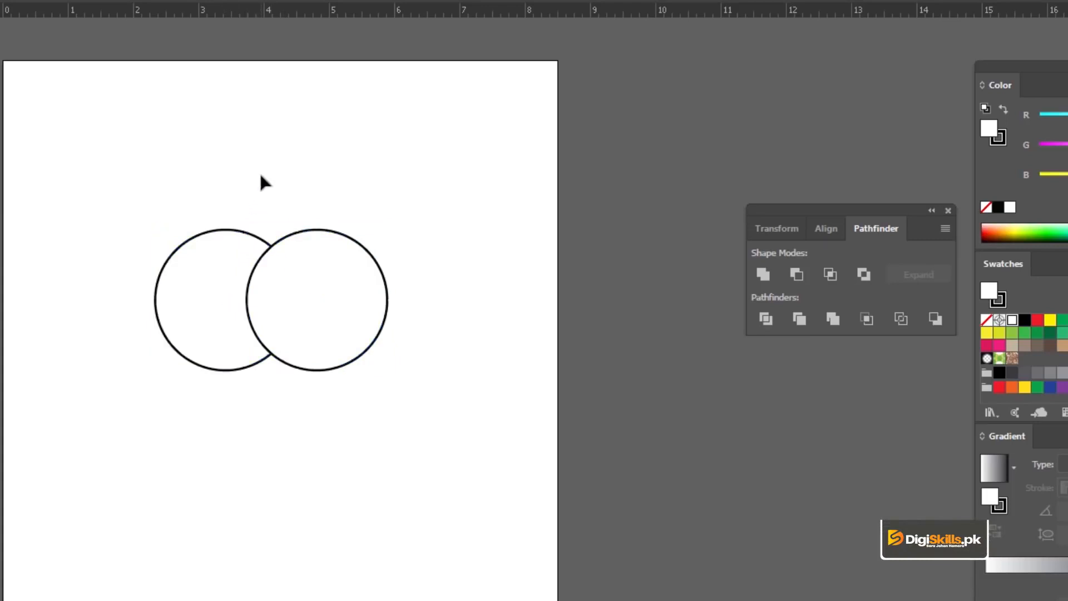
Combine both circles into an editable compound shape using Unite
key(ctrl+a)
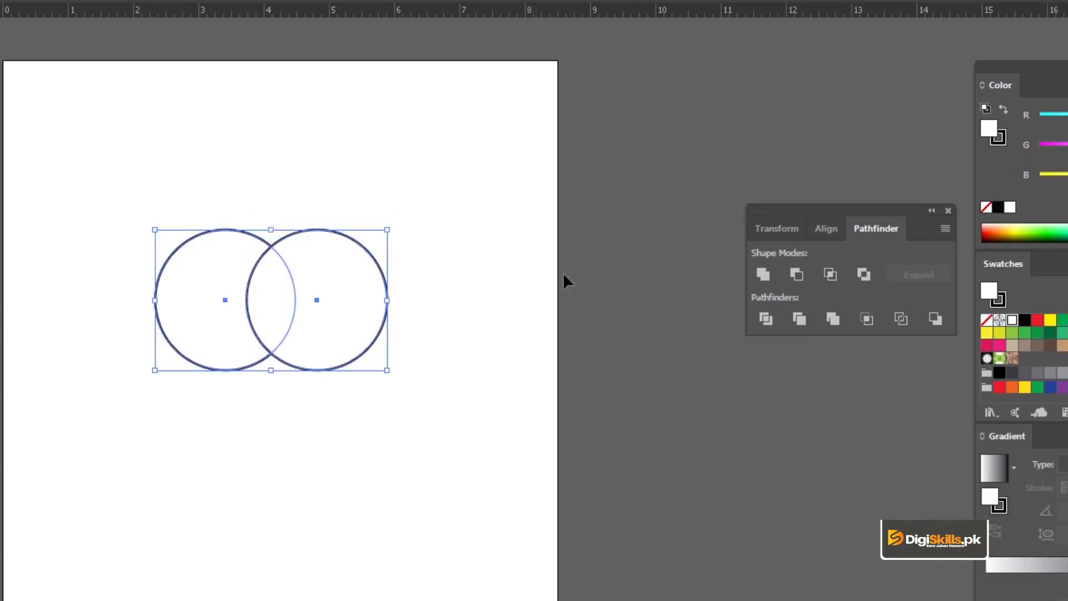
alt+click(765, 277)
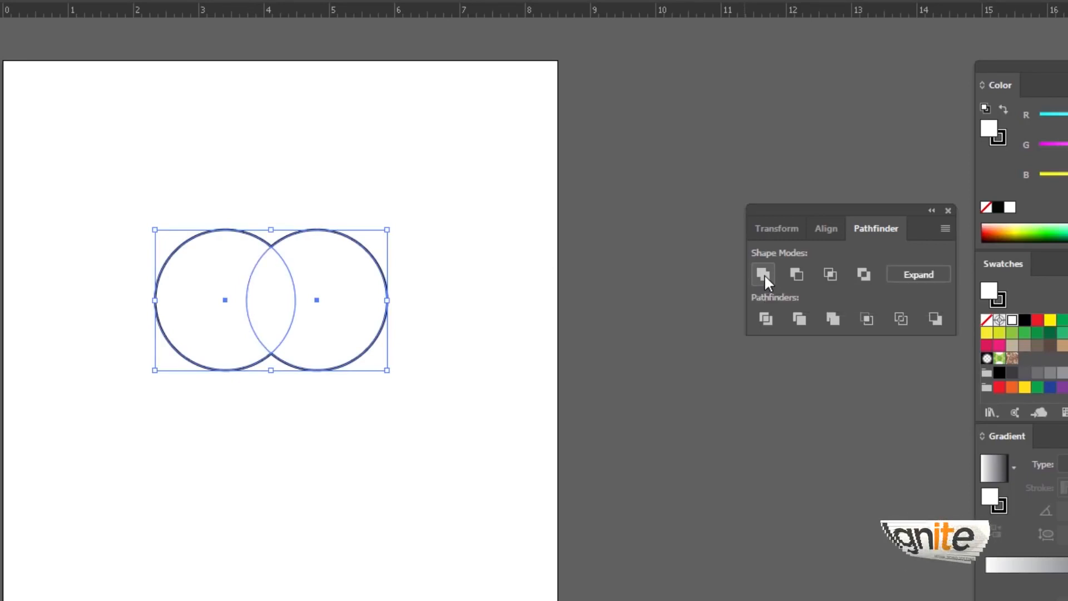
click(342, 180)
Select only the right-hand circle inside the compound shape and shrink it proportionally
click(288, 241)
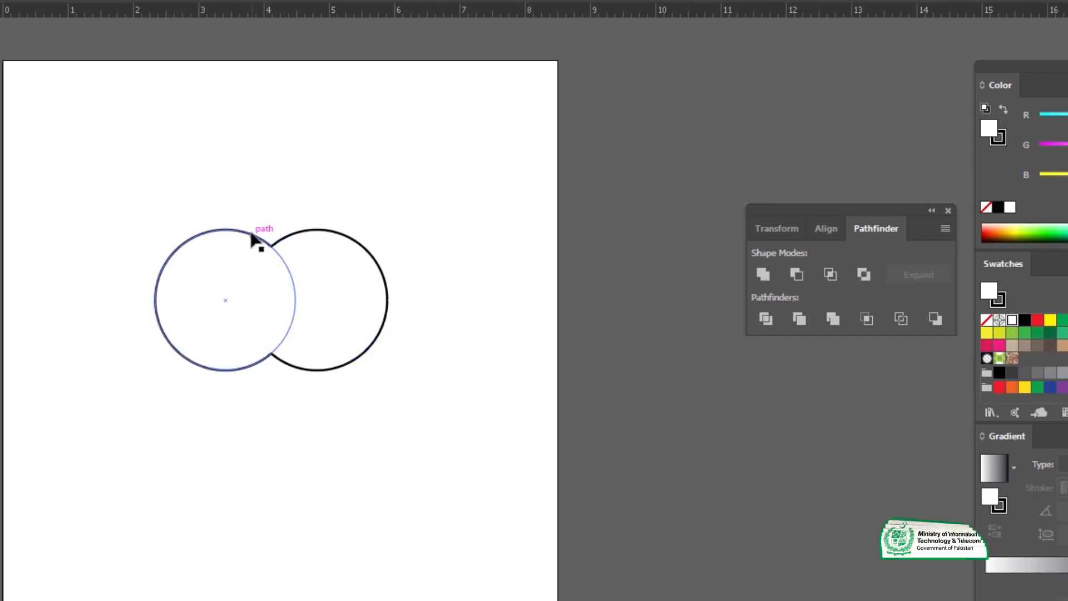
click(251, 234)
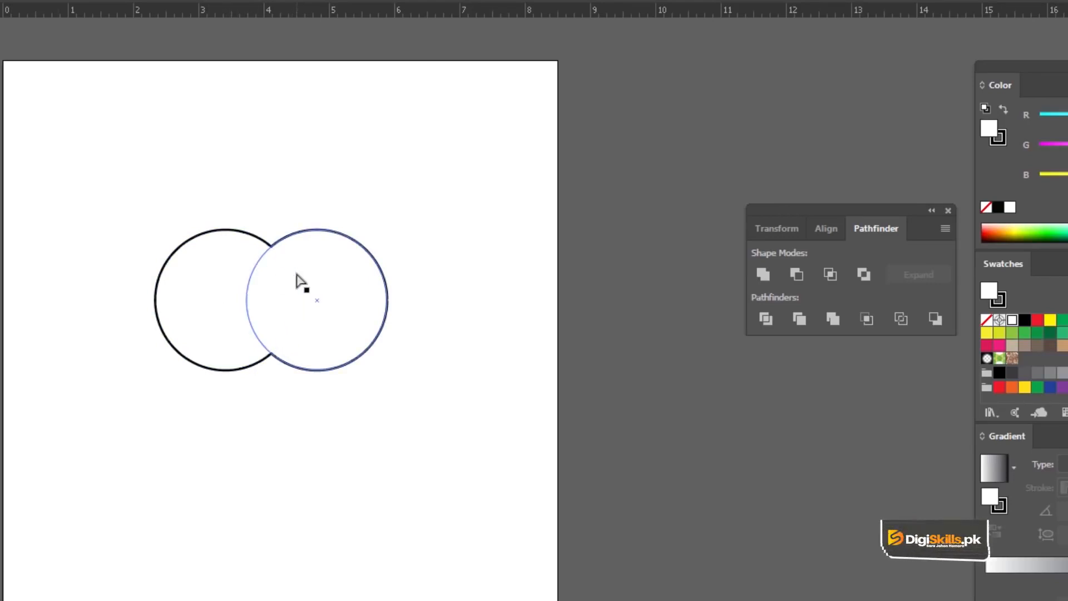
click(296, 275)
key(v)
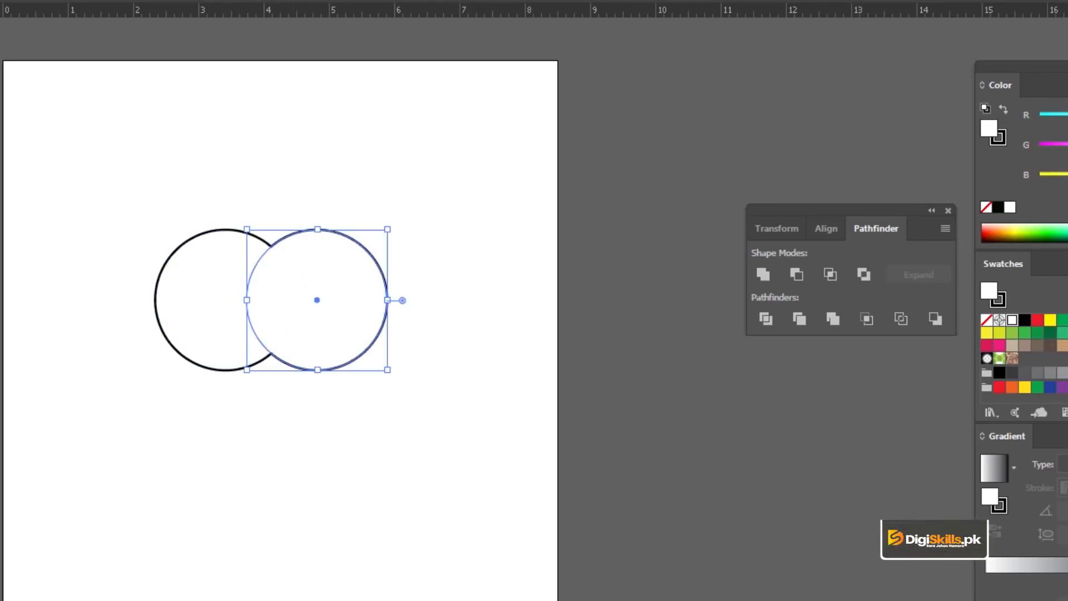
drag(391, 230, 366, 253)
click(41, 164)
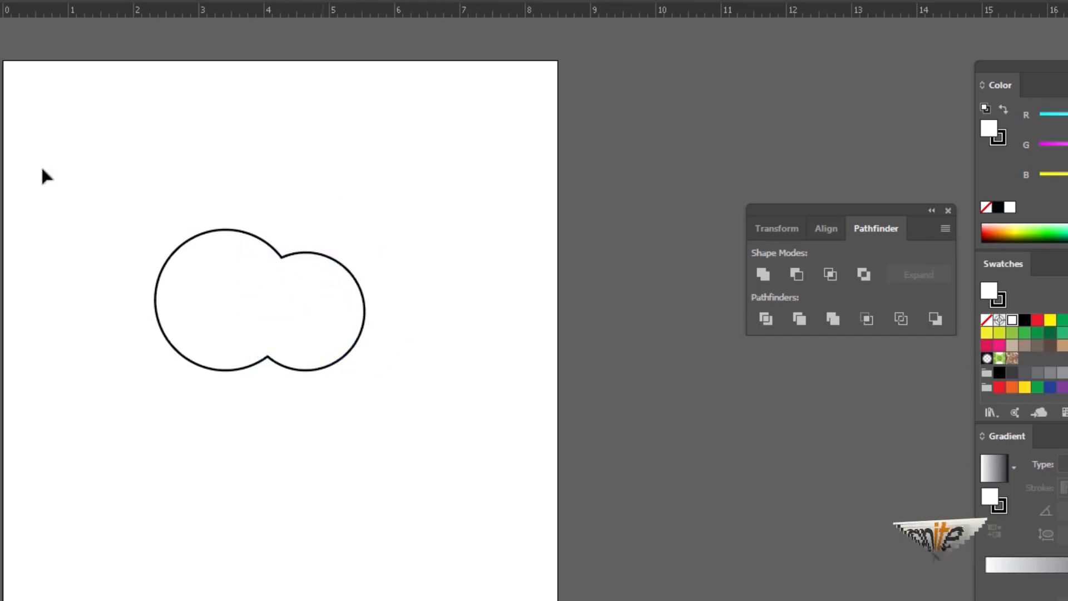
Delete the compound shape and draw a new circle about 1.6 in wide near the artboard's upper-left corner
drag(163, 168, 302, 281)
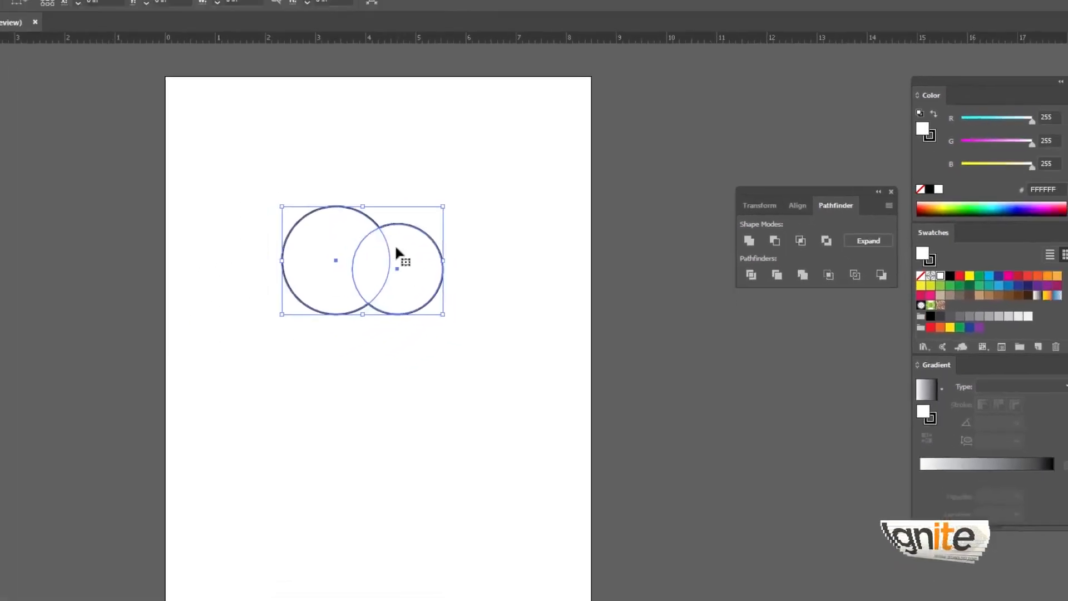
key(Delete)
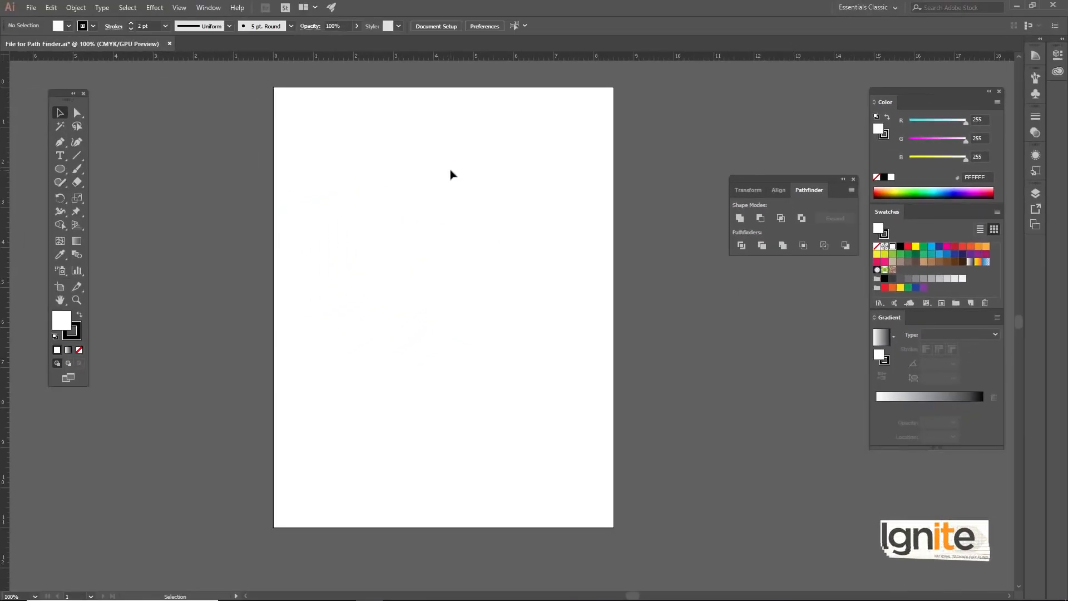
drag(60, 168, 95, 195)
drag(320, 173, 352, 205)
key(v)
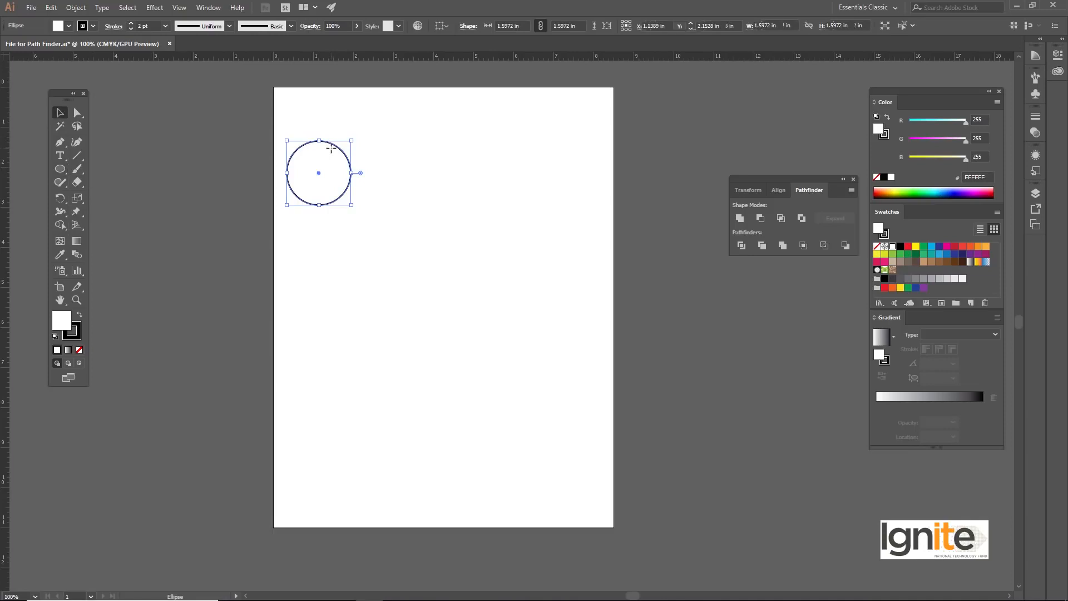
Duplicate and resize the circle to build a cloud-like cluster of seven overlapping circles in two rows
drag(333, 148, 442, 153)
click(433, 221)
drag(439, 211, 446, 213)
drag(376, 143, 367, 135)
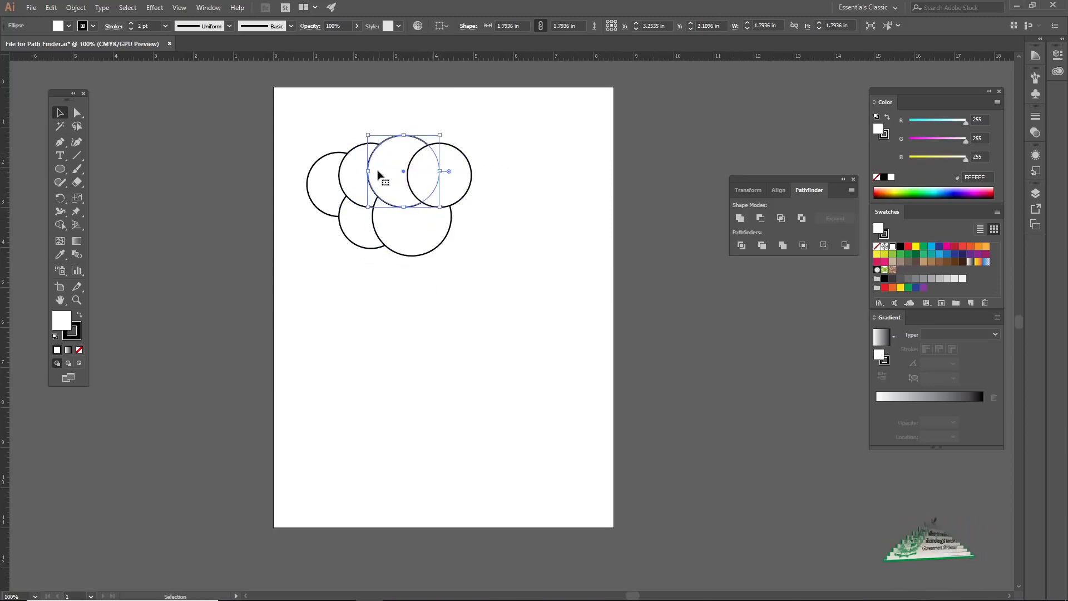
drag(430, 224, 475, 236)
Move the whole circle cluster about 1 in to the right and lower, and unite it into a compound shape
drag(324, 123, 490, 276)
drag(441, 172, 482, 207)
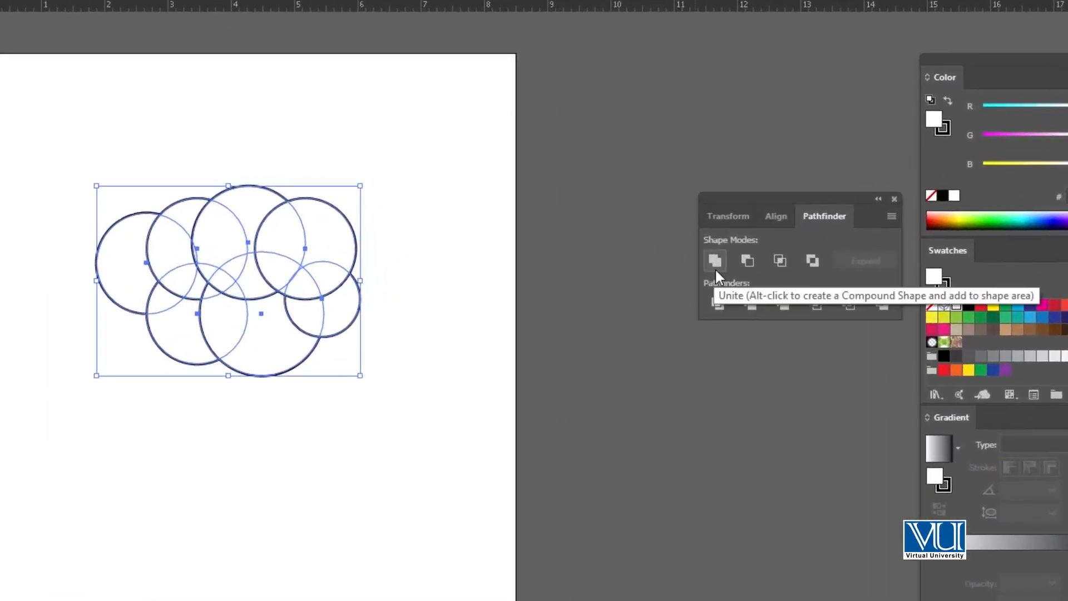
click(715, 262)
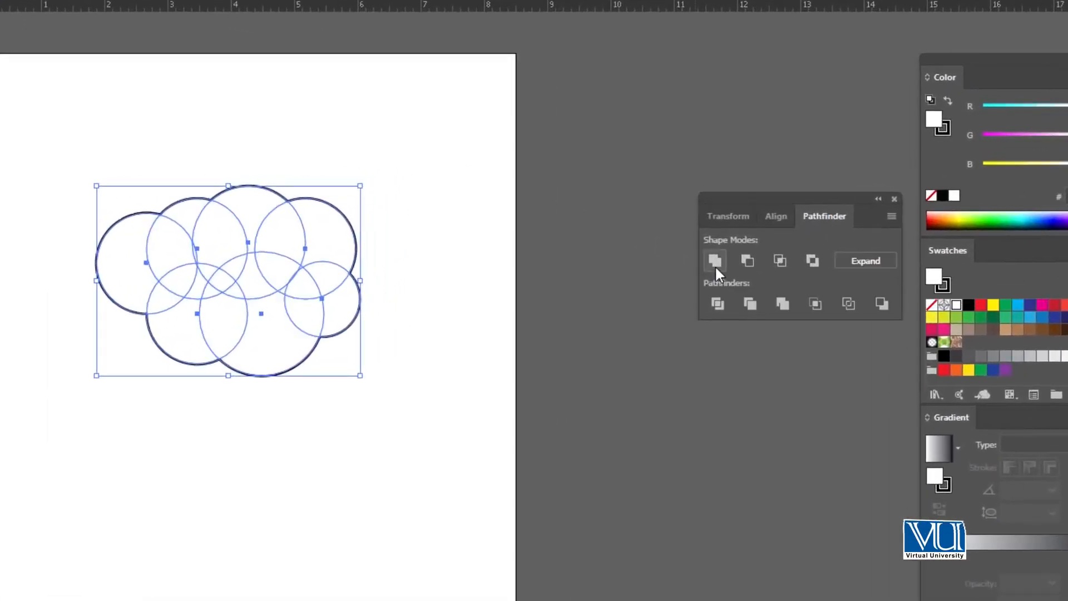
click(372, 110)
Reduce the height of the cloud compound shape slightly from its lower edge, leaving the whole shape selected
key(ctrl+a)
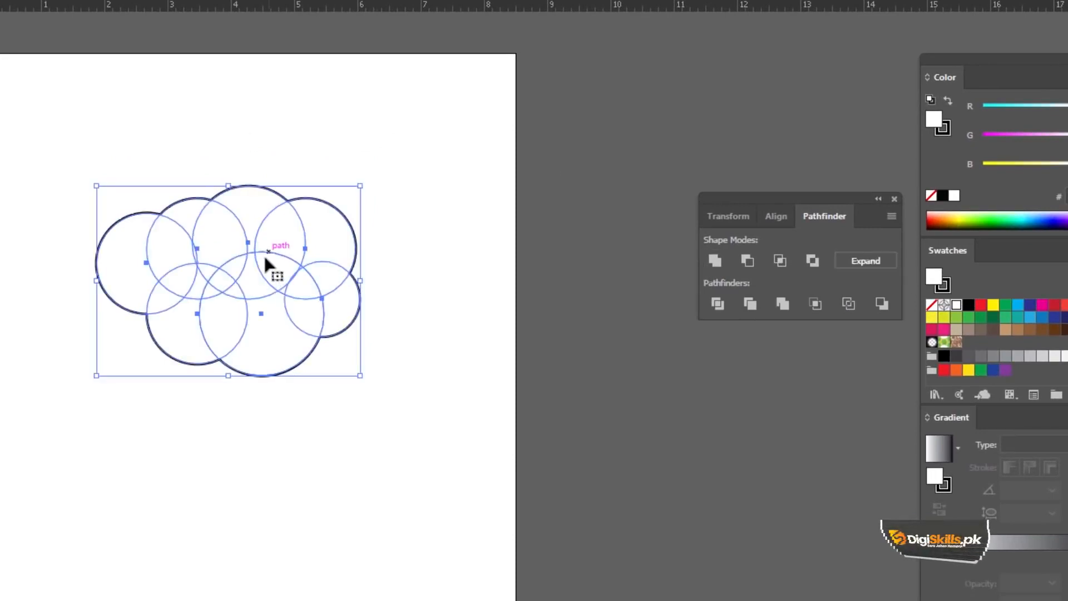
drag(228, 377, 231, 358)
click(229, 400)
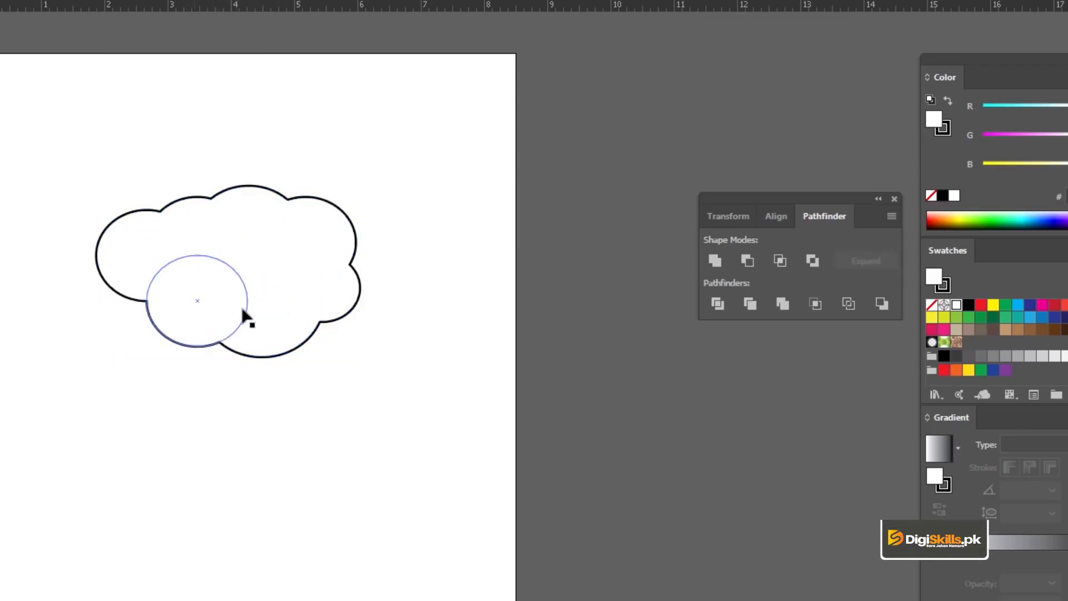
click(248, 189)
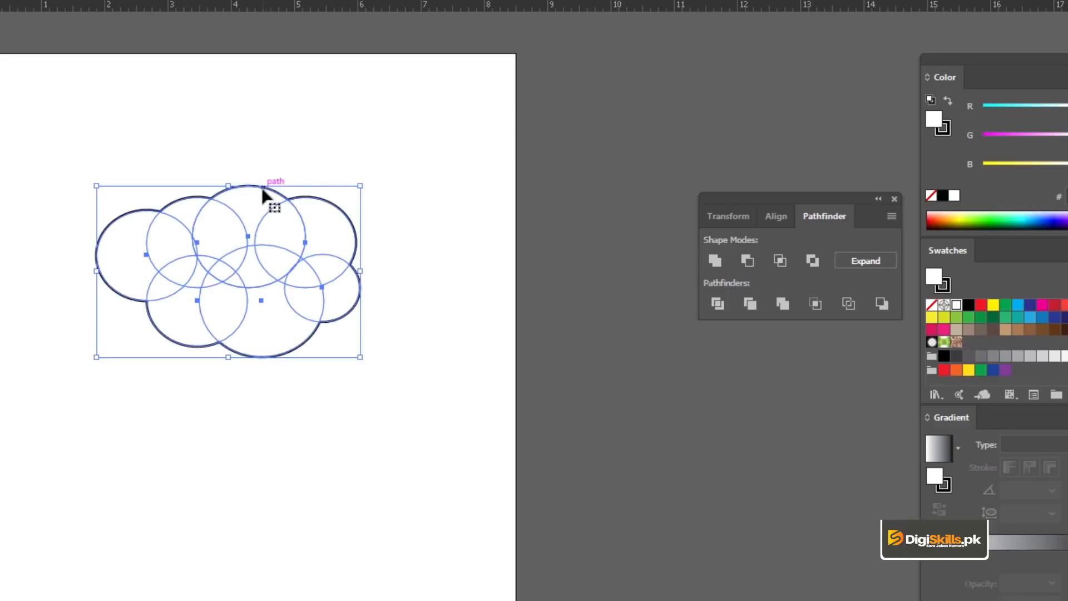
Delete the cloud compound shape and draw a new circle about 1.6 in wide in the upper part of the artboard
key(Delete)
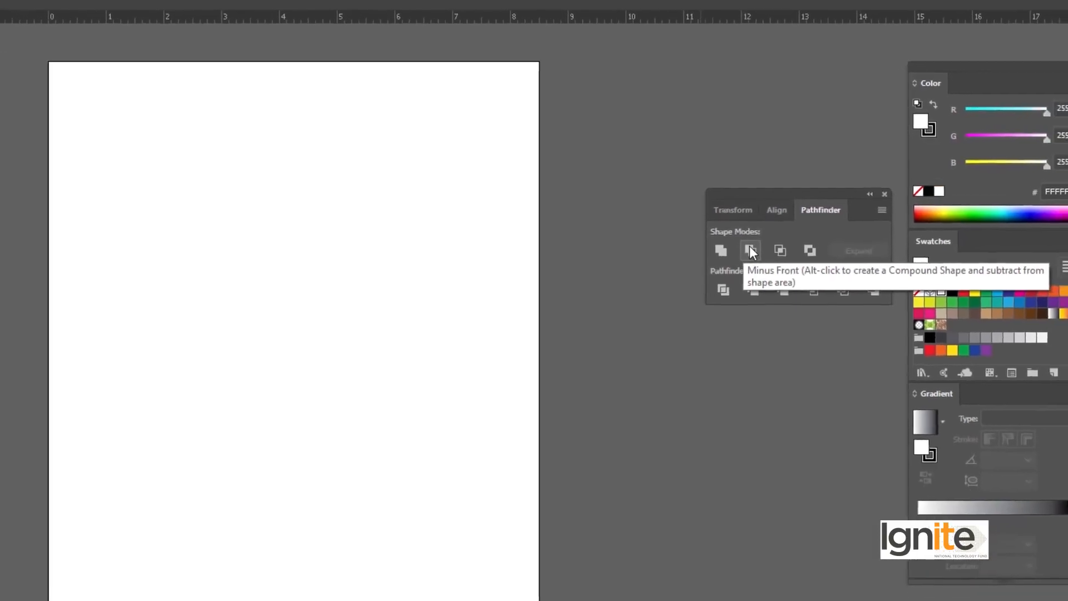
key(l)
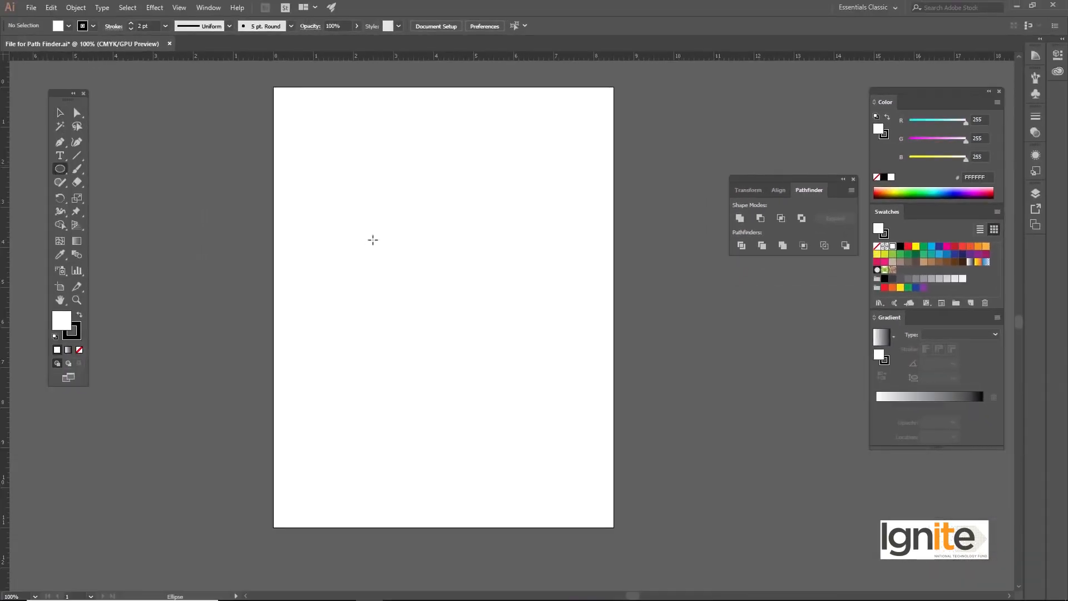
drag(381, 198, 446, 263)
key(c)
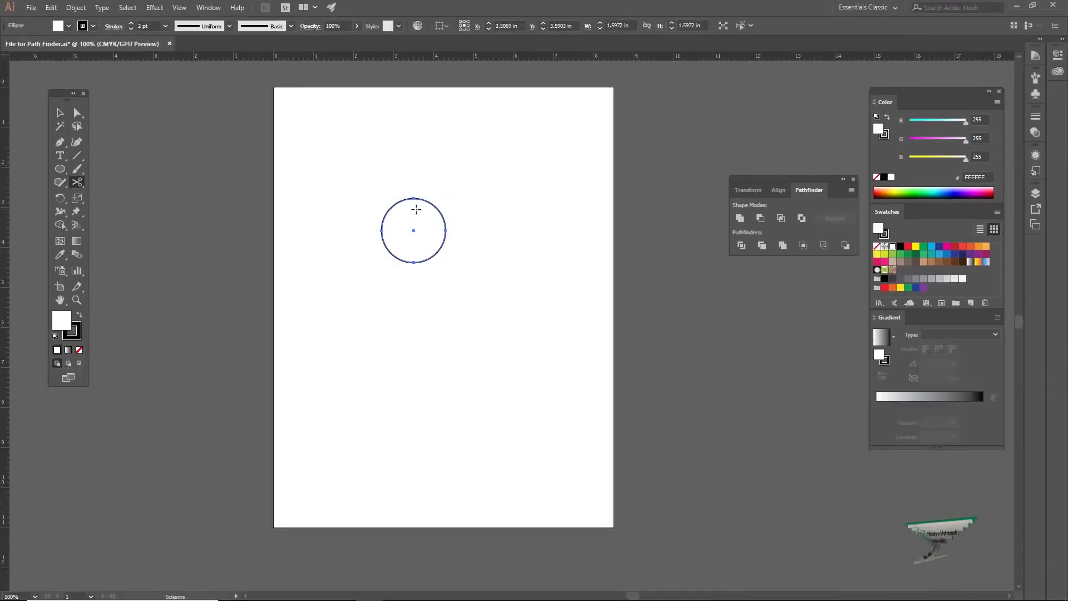
Duplicate the circle horizontally to the right so that the two circles partly overlap
key(v)
click(413, 176)
drag(402, 207, 446, 208)
click(431, 164)
key(z)
click(444, 256)
key(v)
drag(503, 299, 430, 243)
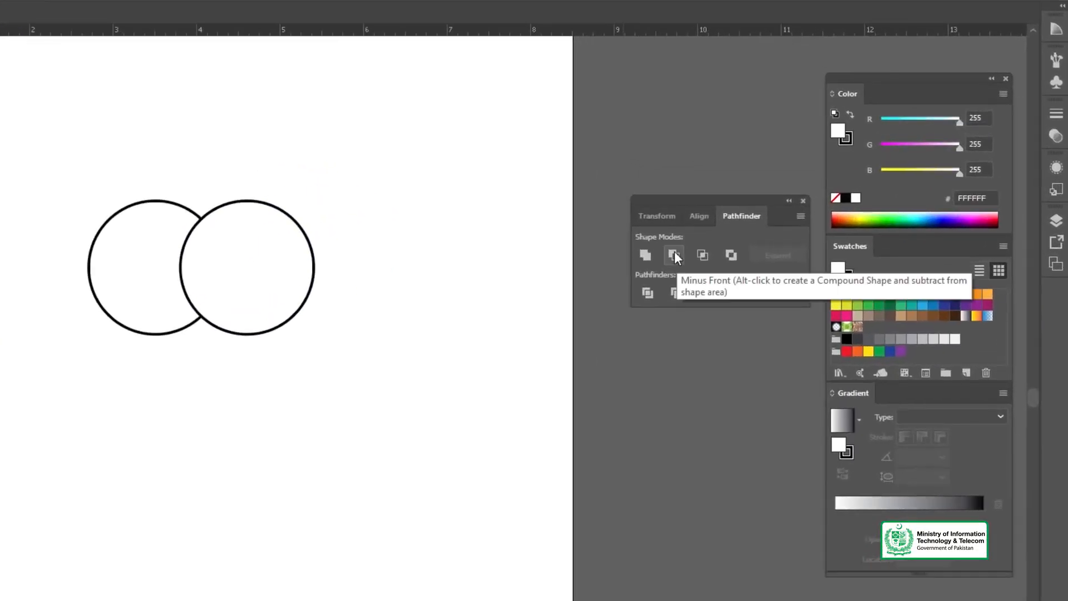
Subtract the front circle from the left circle with Minus Front as an editable compound shape
click(213, 204)
drag(142, 157, 237, 283)
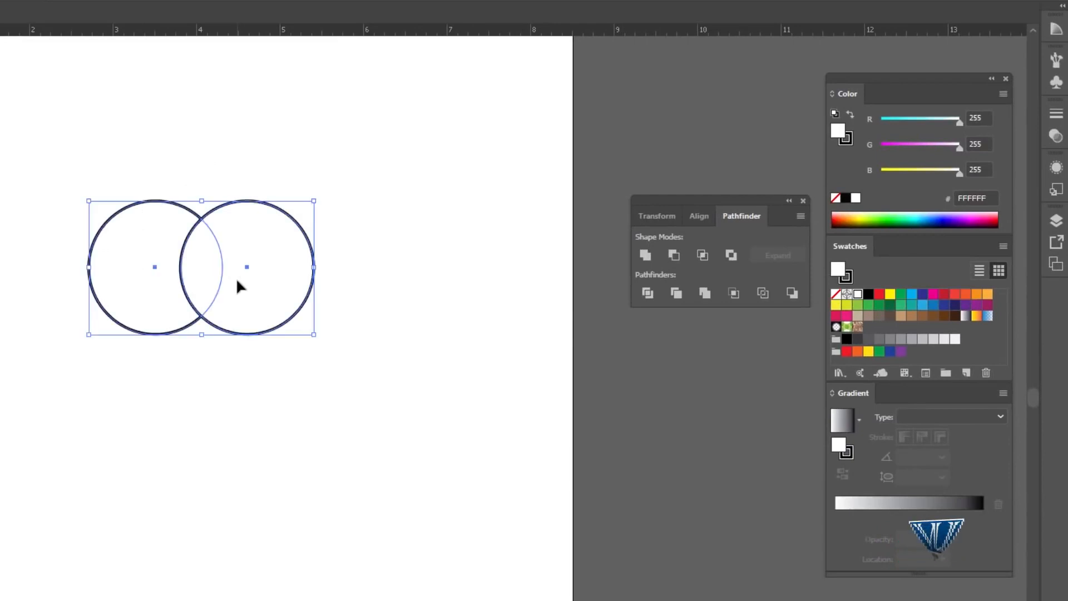
click(675, 256)
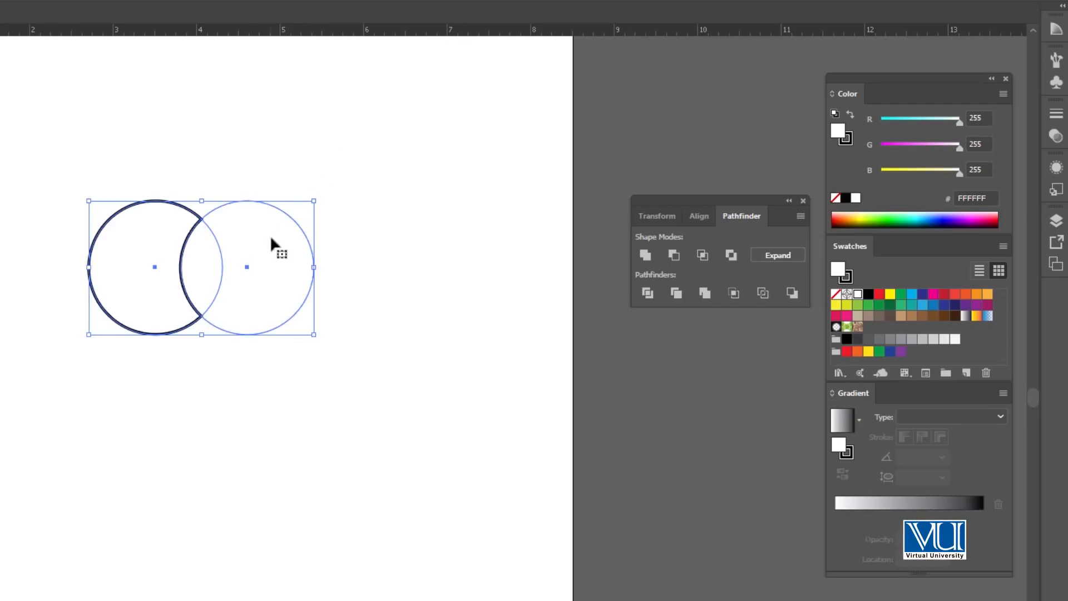
key(ctrl+shift+z)
key(ctrl+z)
click(200, 128)
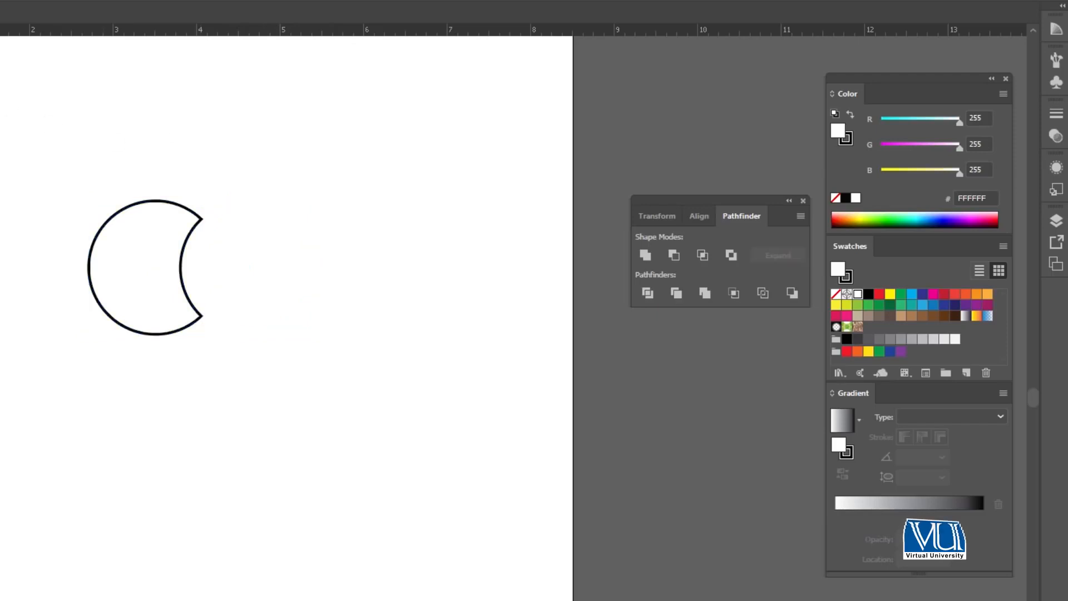
Select only the subtracted circle, enlarge it to about 2.5 in, and place it up and to the left to form a crescent
click(234, 281)
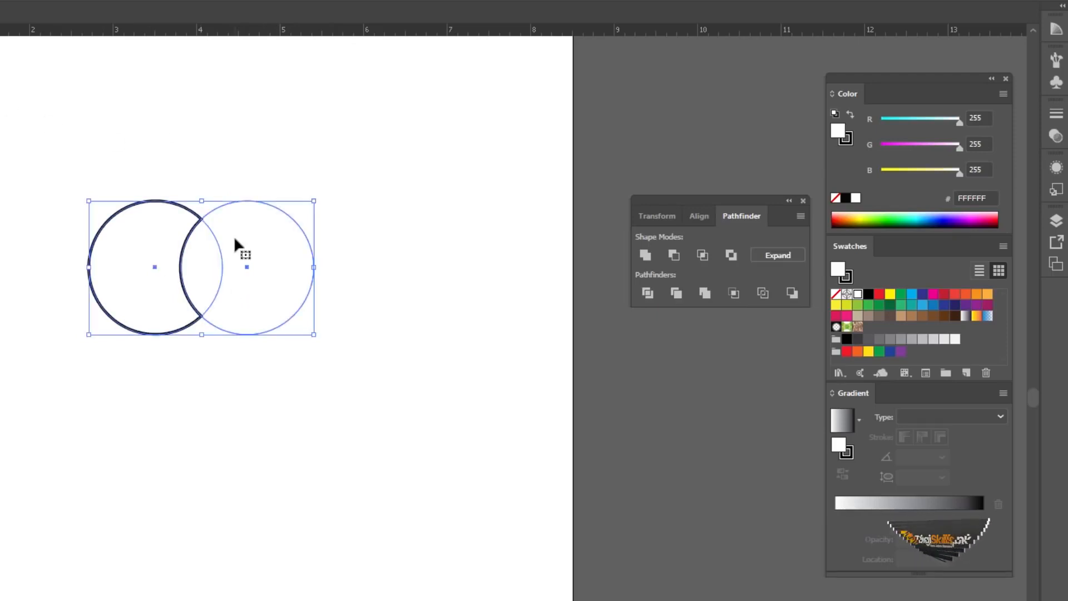
click(268, 198)
click(239, 213)
click(240, 214)
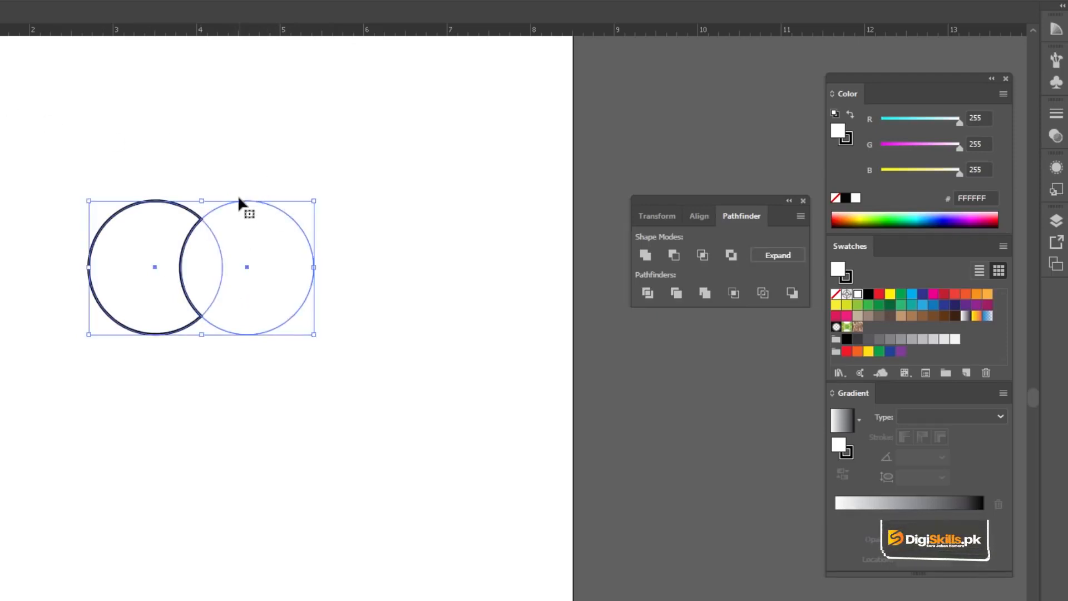
key(a)
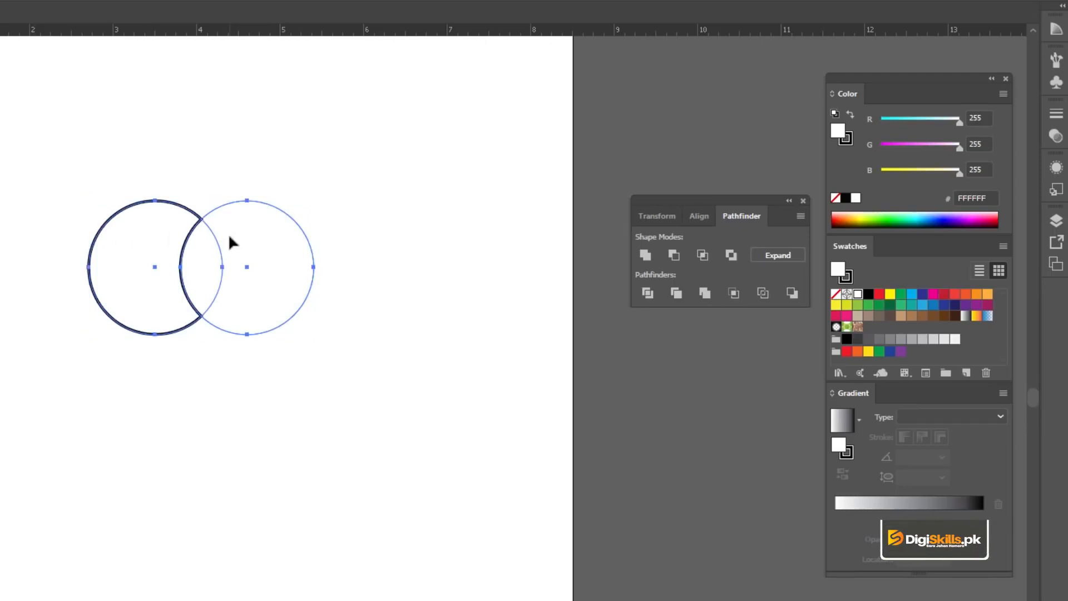
click(216, 179)
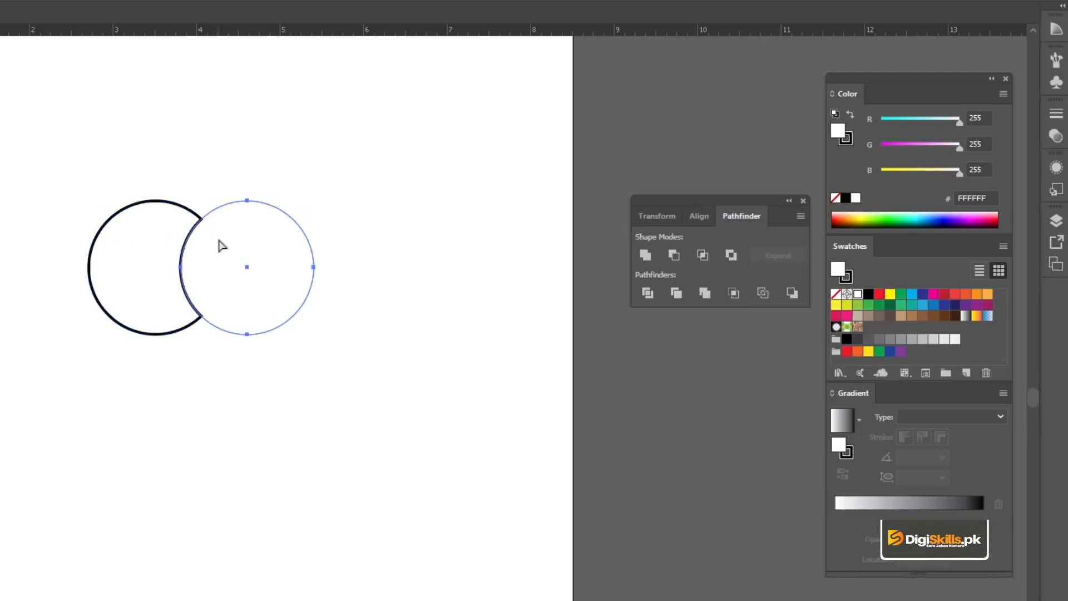
key(v)
drag(313, 205, 228, 170)
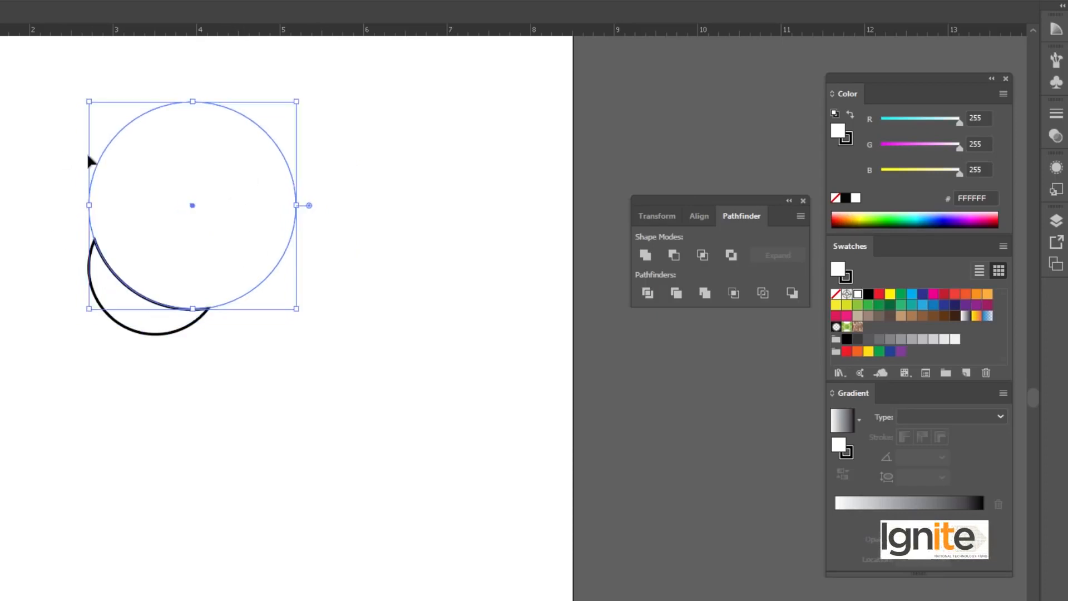
click(38, 139)
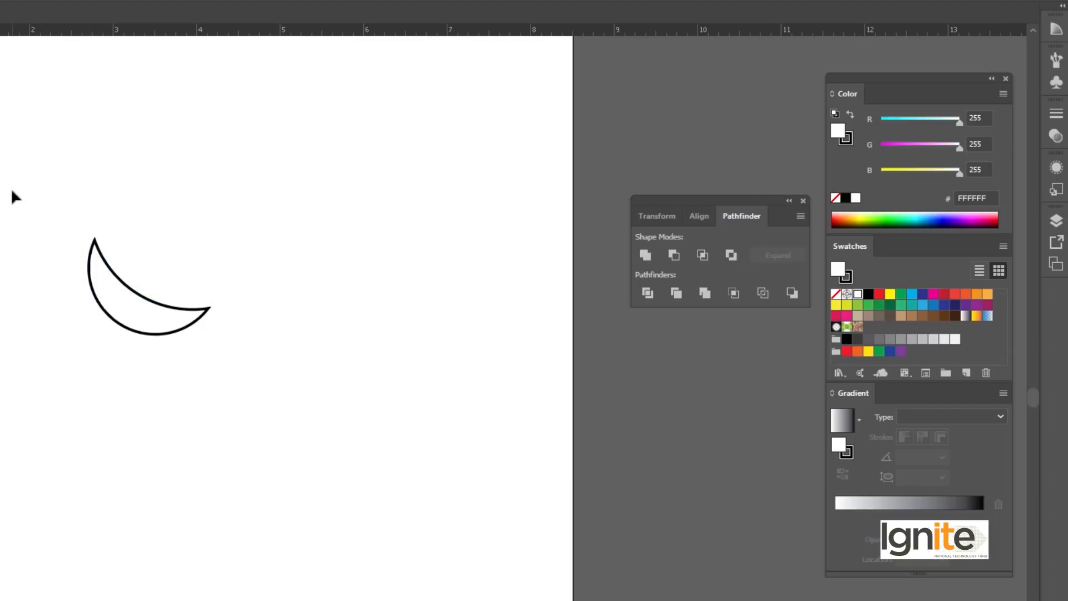
Scale the crescent compound shape up proportionally from its centre to about 3.2 in wide
drag(20, 156, 279, 452)
drag(298, 337, 325, 366)
click(376, 315)
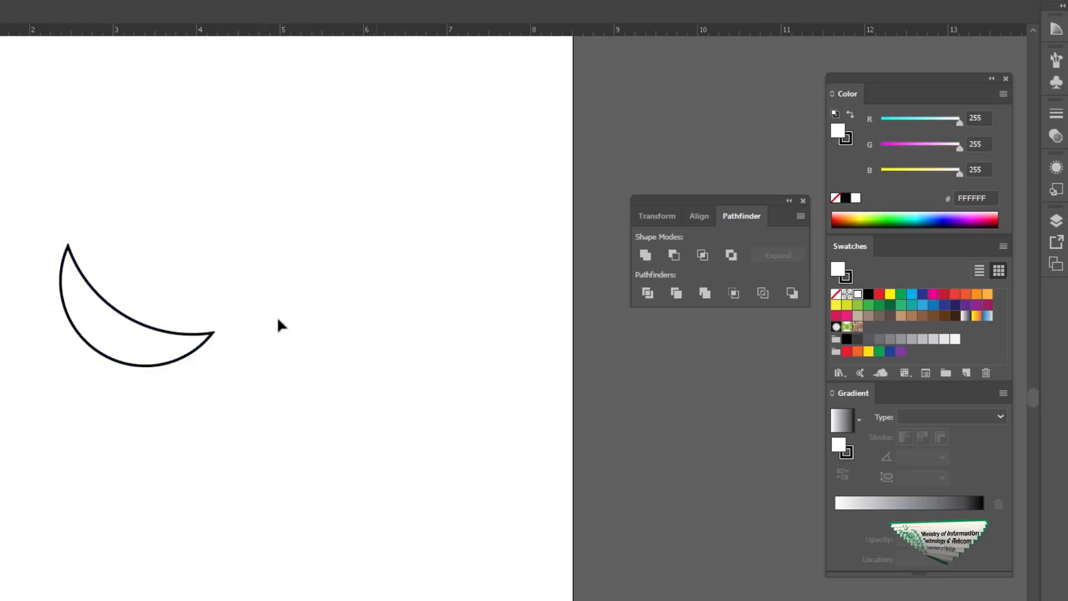
Delete the crescent compound shape and draw a new circle about 1.6 in wide near the artboard's left side
click(150, 278)
click(48, 243)
click(82, 247)
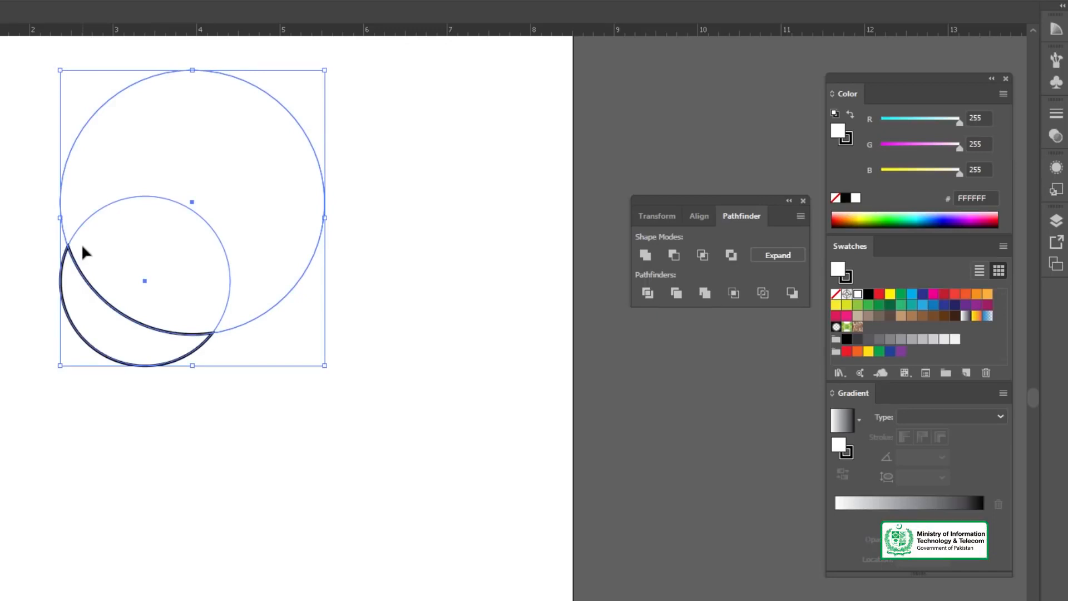
key(Delete)
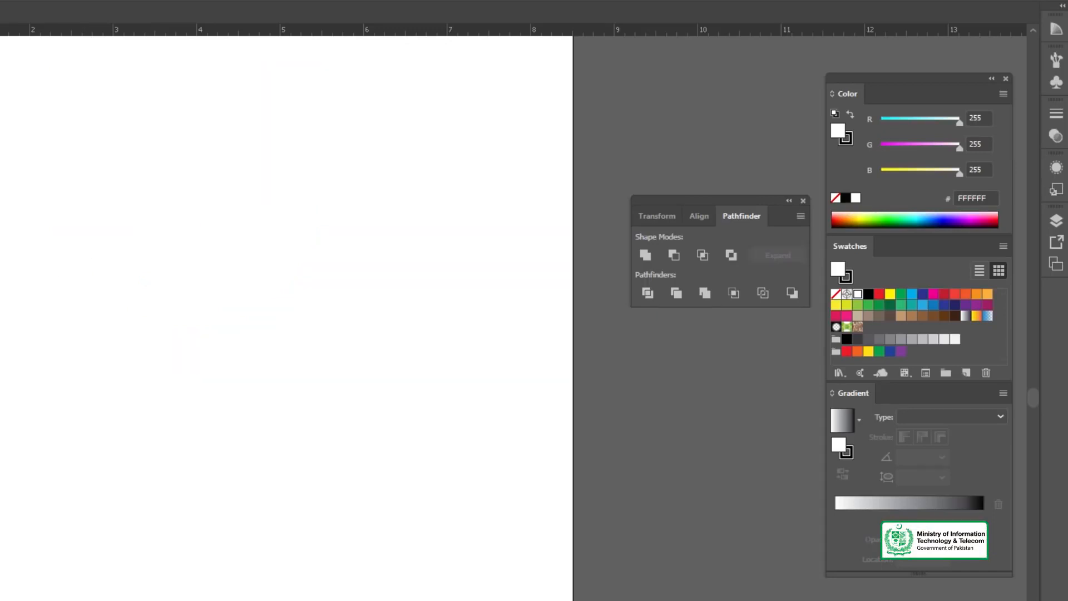
drag(83, 228, 144, 290)
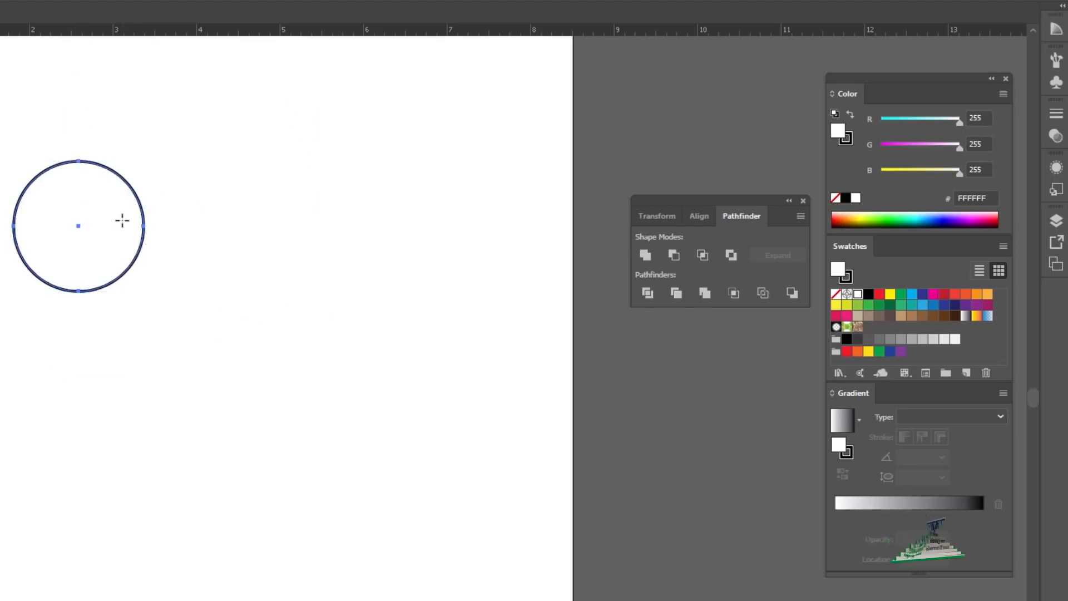
Duplicate the circle to the right with a partial overlap and place the pair lower near the artboard's middle
key(v)
click(122, 129)
click(108, 201)
drag(109, 207, 316, 346)
Combine the two overlapping circles with Intersect as an editable compound shape
shift+click(95, 172)
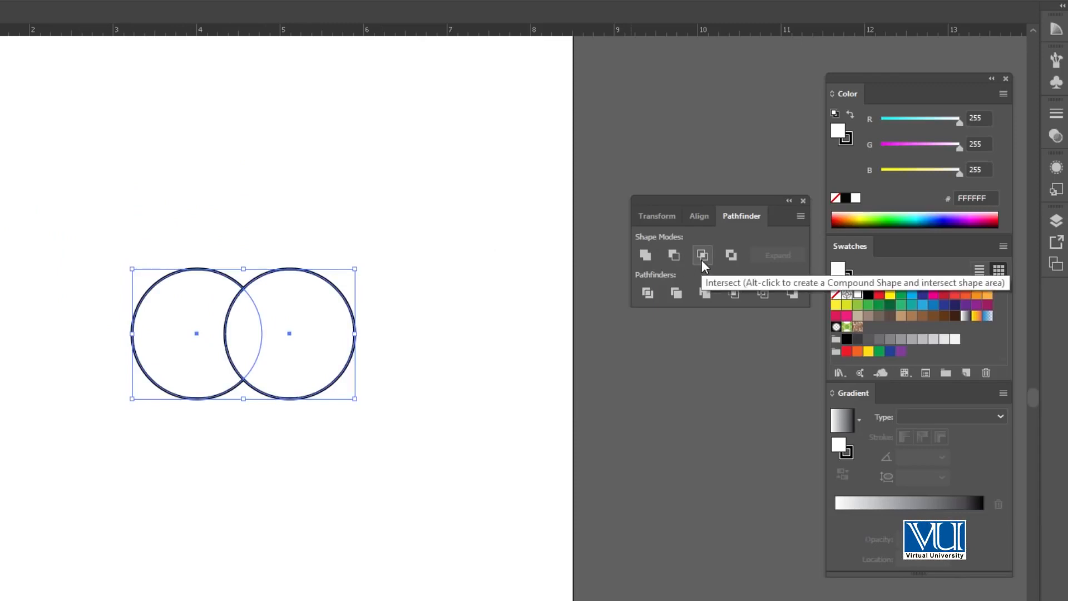
click(702, 256)
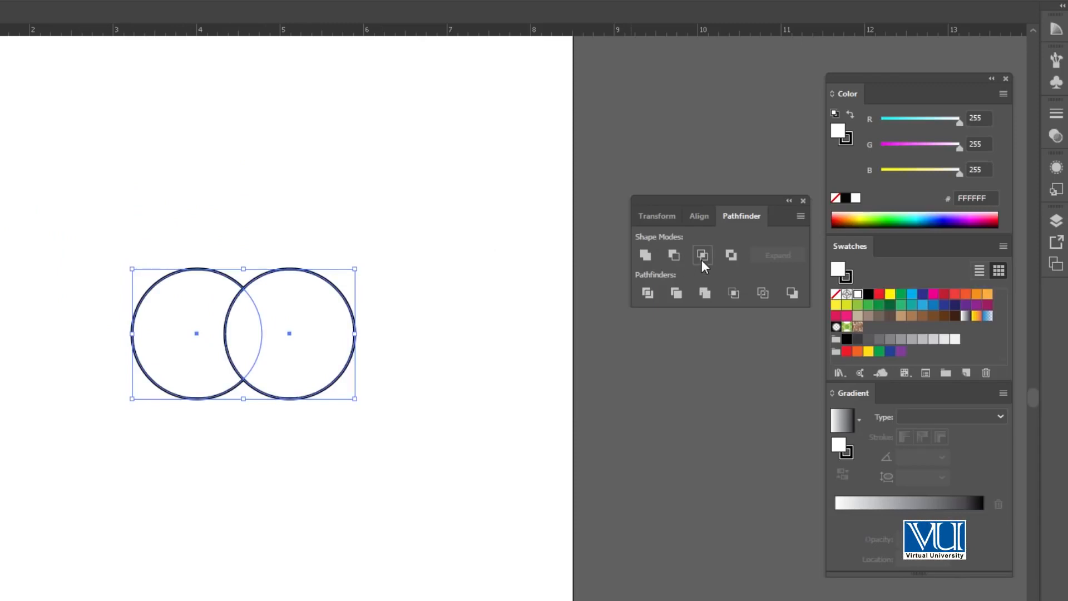
click(267, 153)
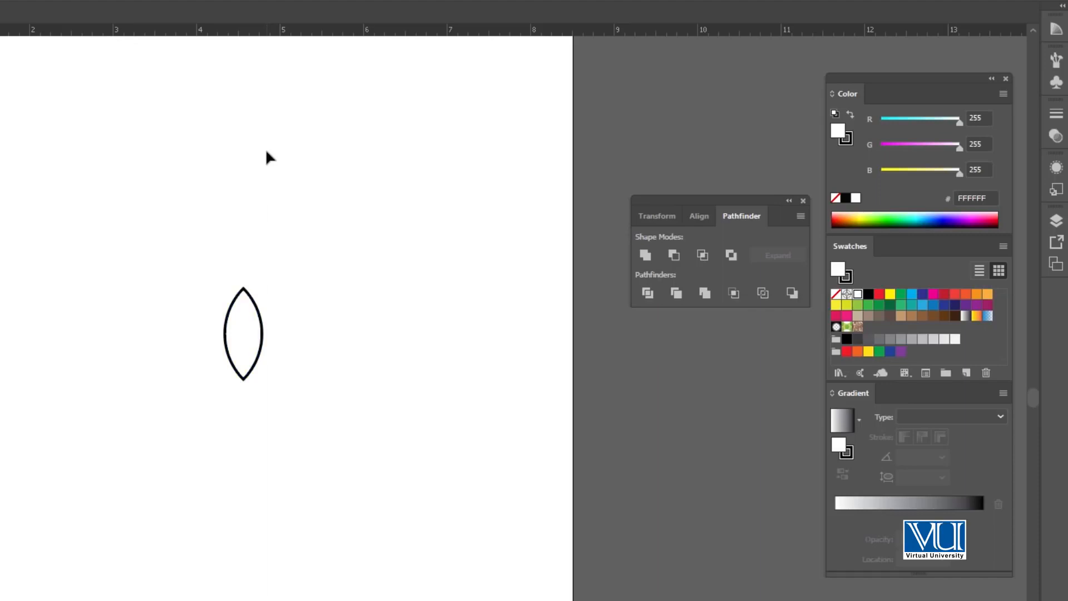
Scale the intersected lens compound shape up proportionally from its centre to about 4 in wide overall
drag(156, 217, 312, 366)
drag(355, 269, 412, 225)
click(333, 183)
drag(271, 330, 269, 209)
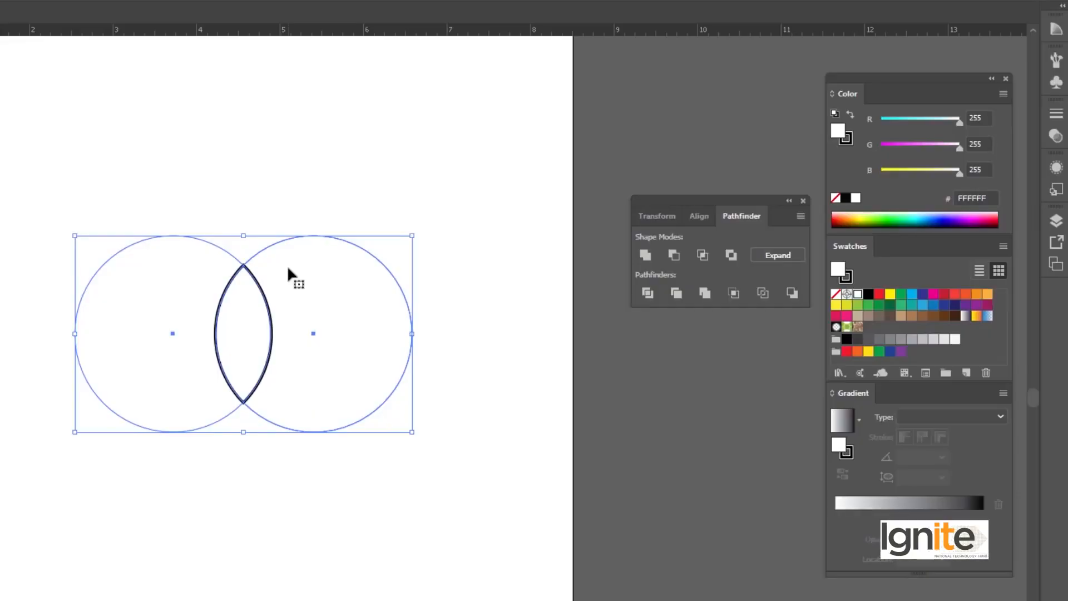
Delete the lens compound shape, draw a circle about 1.54 in wide, and duplicate it to the right with a partial overlap
click(279, 189)
drag(131, 215, 299, 398)
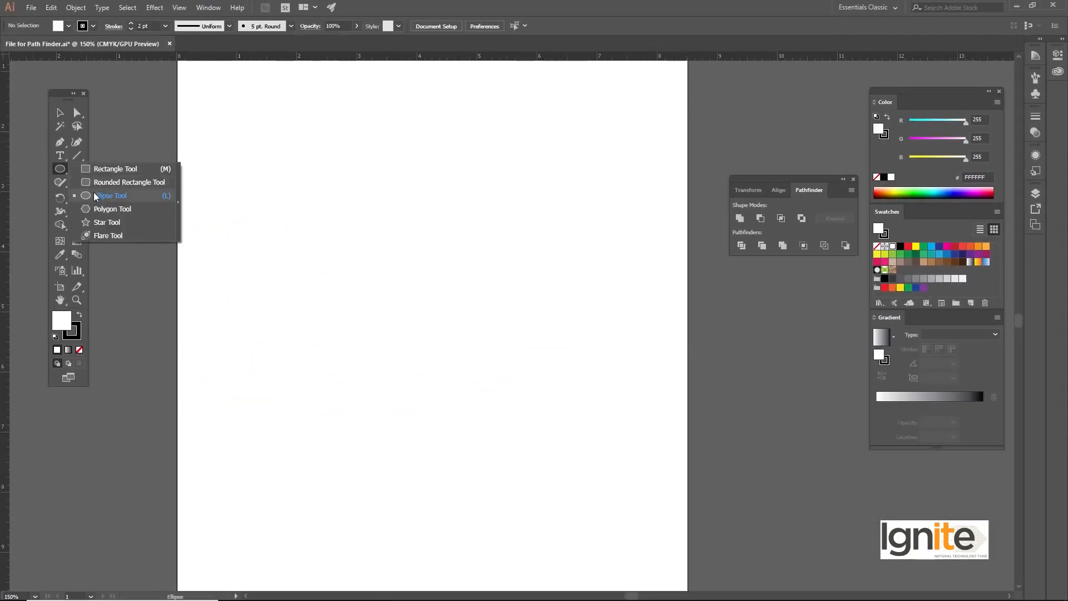
click(96, 196)
drag(406, 219, 436, 265)
key(v)
drag(417, 209, 484, 210)
Try to exclude the overlapping area of the two white circles
drag(406, 139, 494, 206)
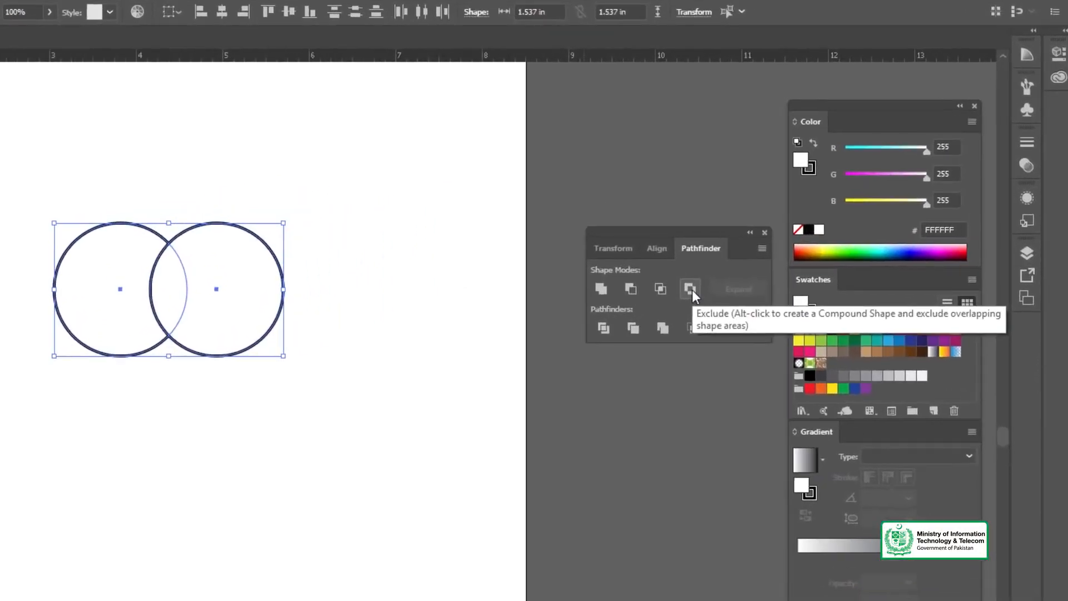
click(691, 289)
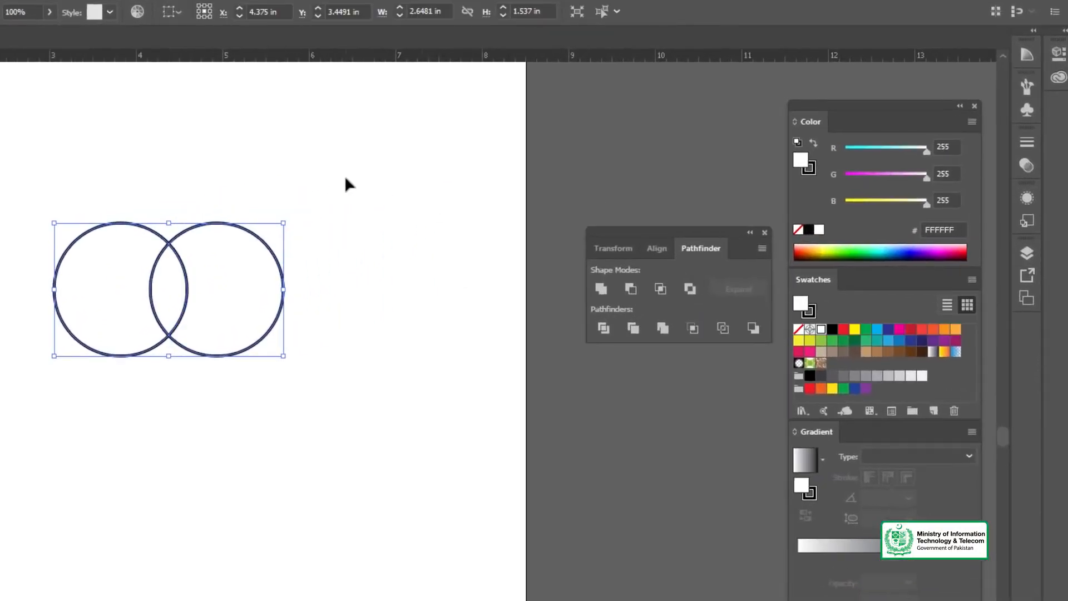
click(337, 192)
Change the fill of both circles to near-black, using 070707 for the right circle
click(108, 268)
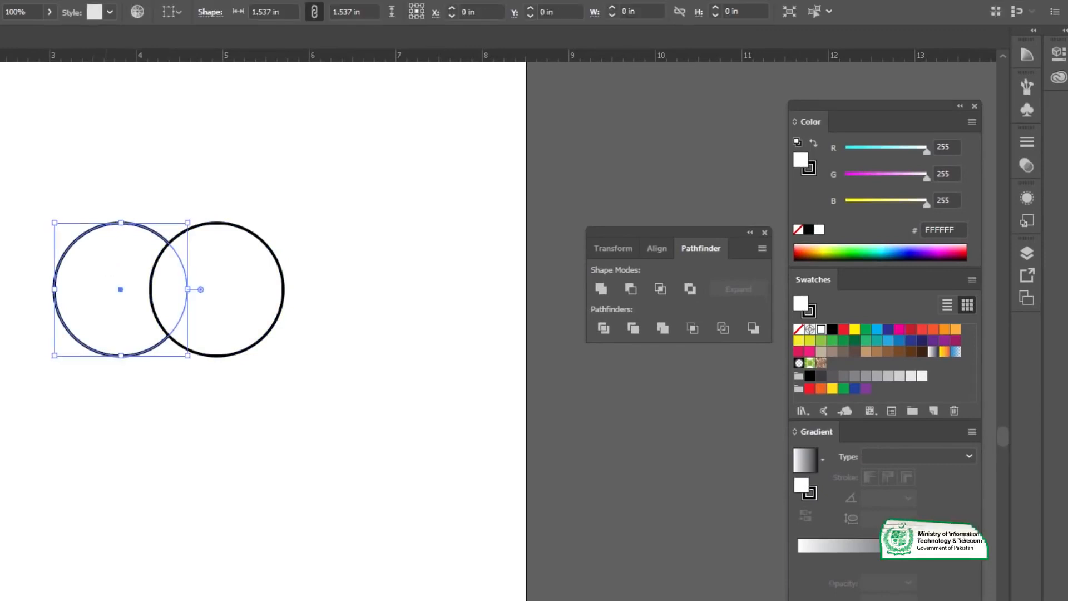
double_click(1, 484)
drag(119, 487, 92, 506)
click(472, 309)
click(216, 254)
double_click(1, 484)
drag(172, 434, 96, 501)
key(Return)
click(94, 193)
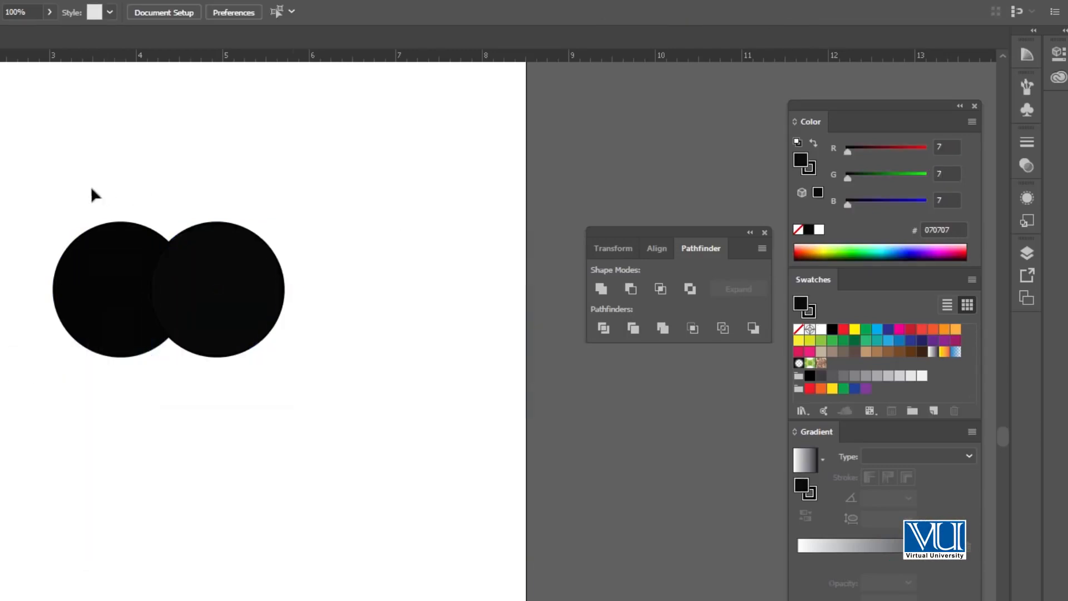
Combine the two black circles with Exclude as a compound shape, cutting out their overlap
drag(290, 301, 288, 255)
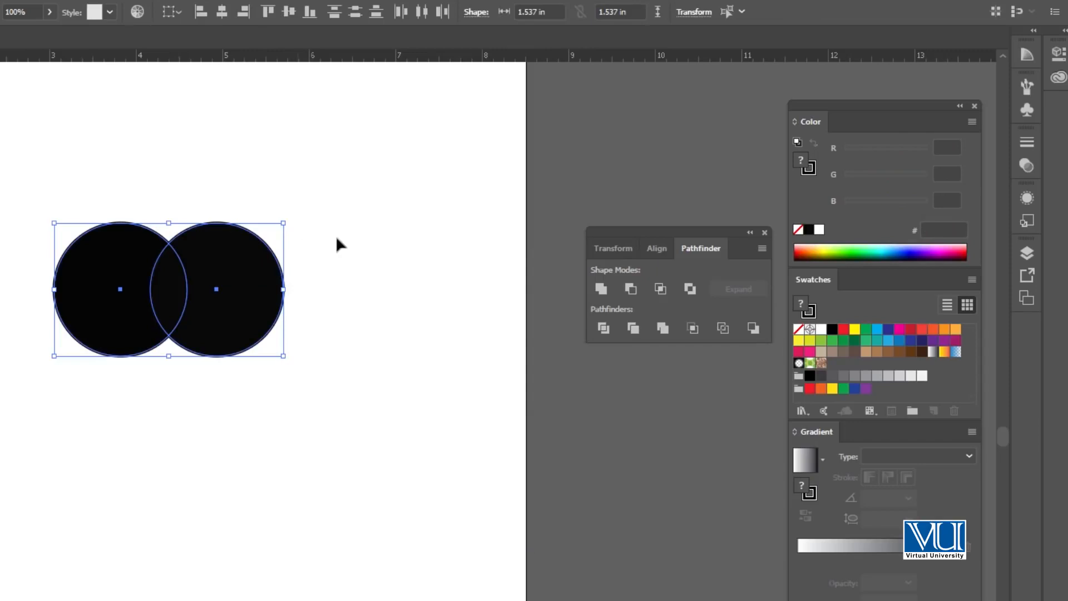
click(694, 286)
click(285, 155)
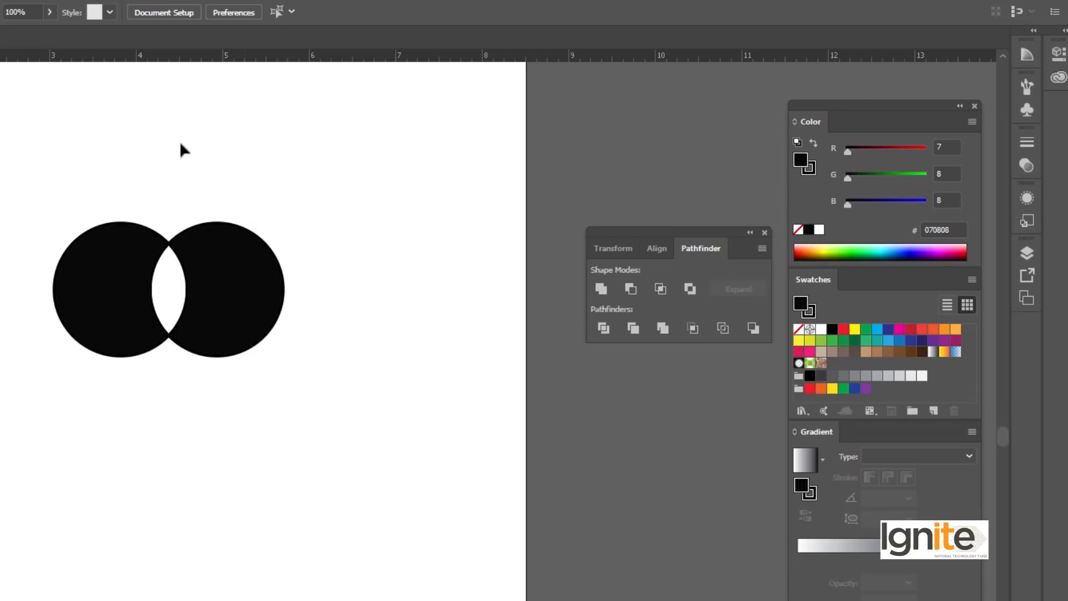
Delete the excluded compound shape from the artboard and activate the Ellipse tool
drag(229, 267, 273, 270)
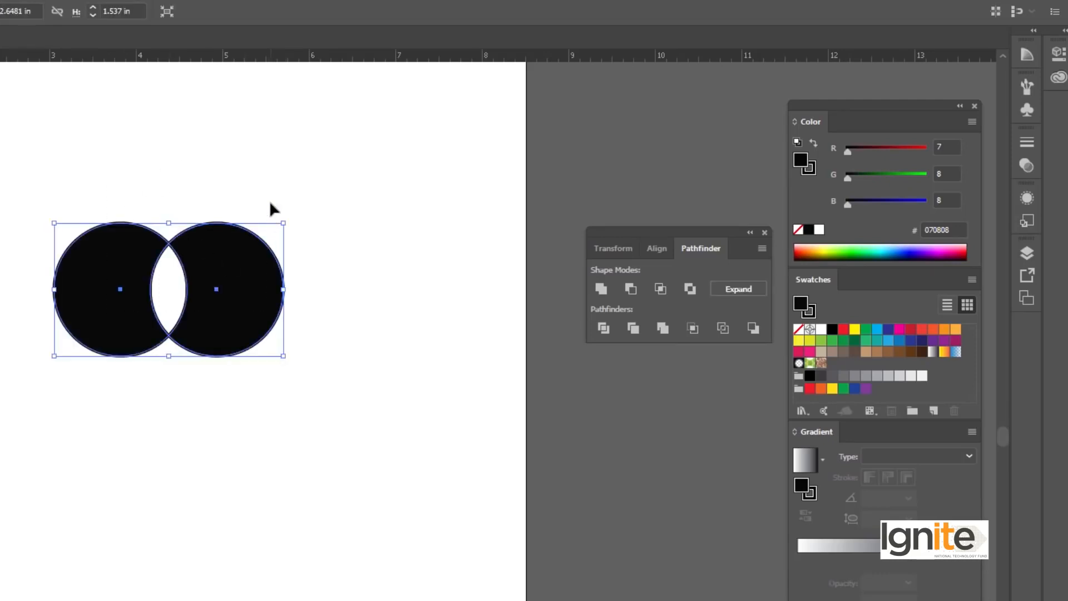
key(Delete)
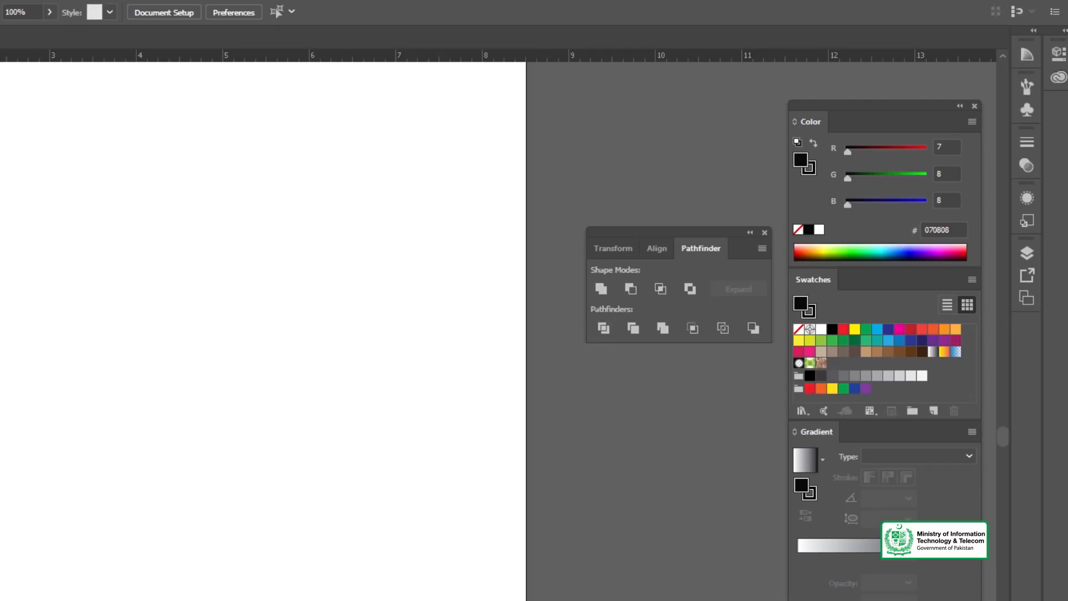
click(61, 169)
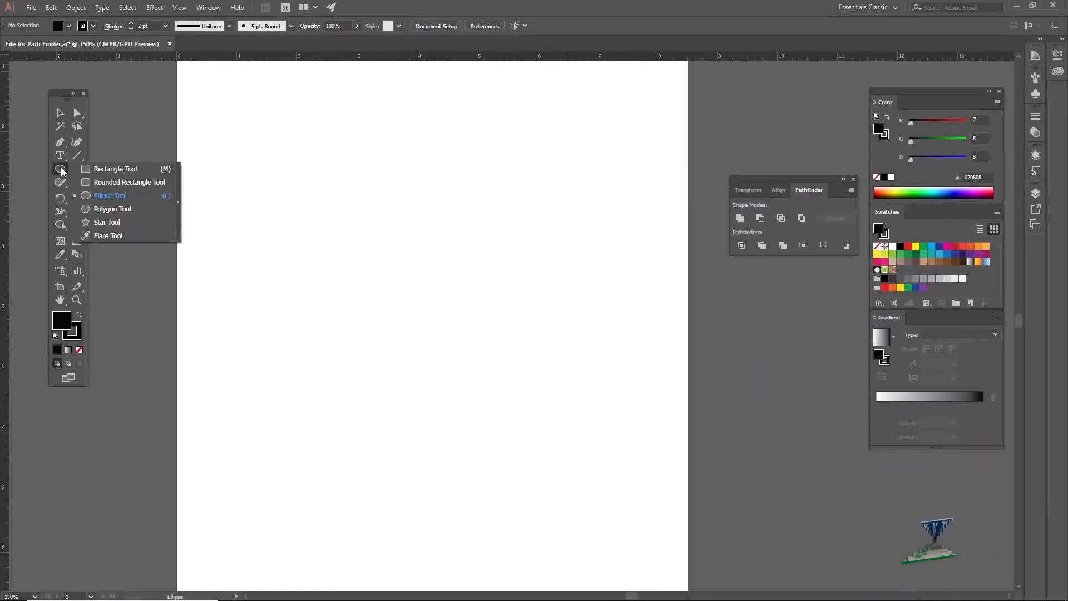
click(94, 195)
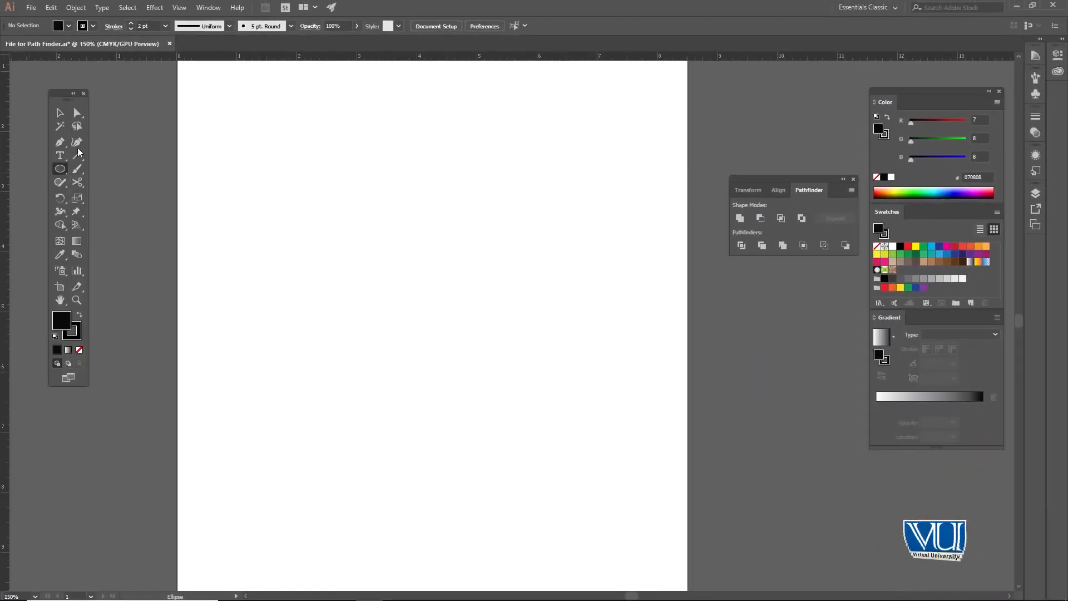
Examine the finished Pathfinder example shapes placed outside the artboard, and return to the empty artboard
key(z)
alt+click(216, 213)
alt+click(351, 302)
alt+click(687, 434)
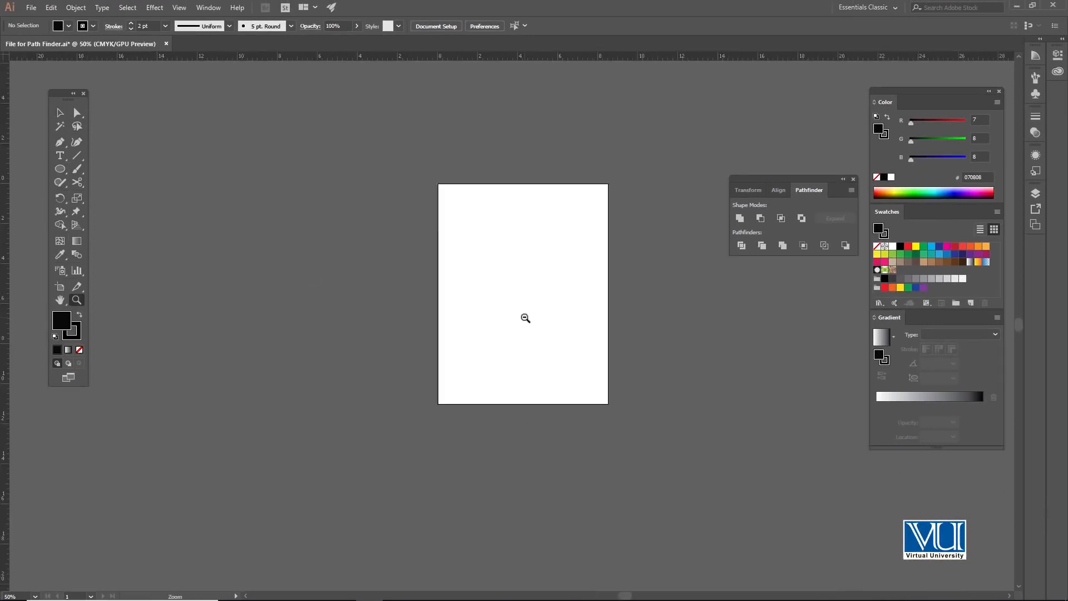
alt+click(530, 325)
alt+click(513, 309)
drag(102, 264, 120, 198)
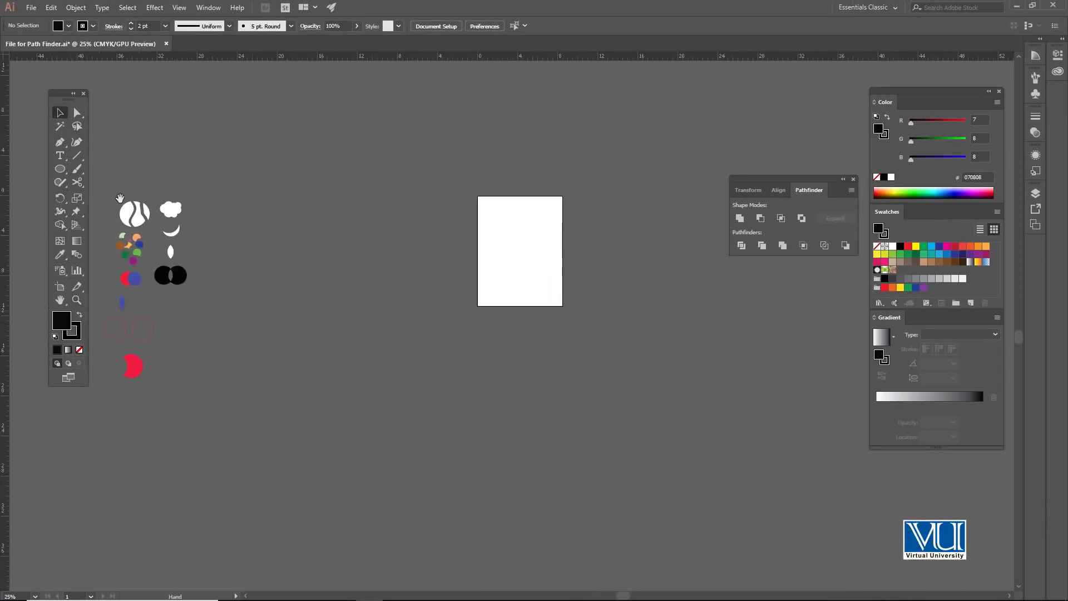
ctrl+click(530, 256)
ctrl+click(509, 331)
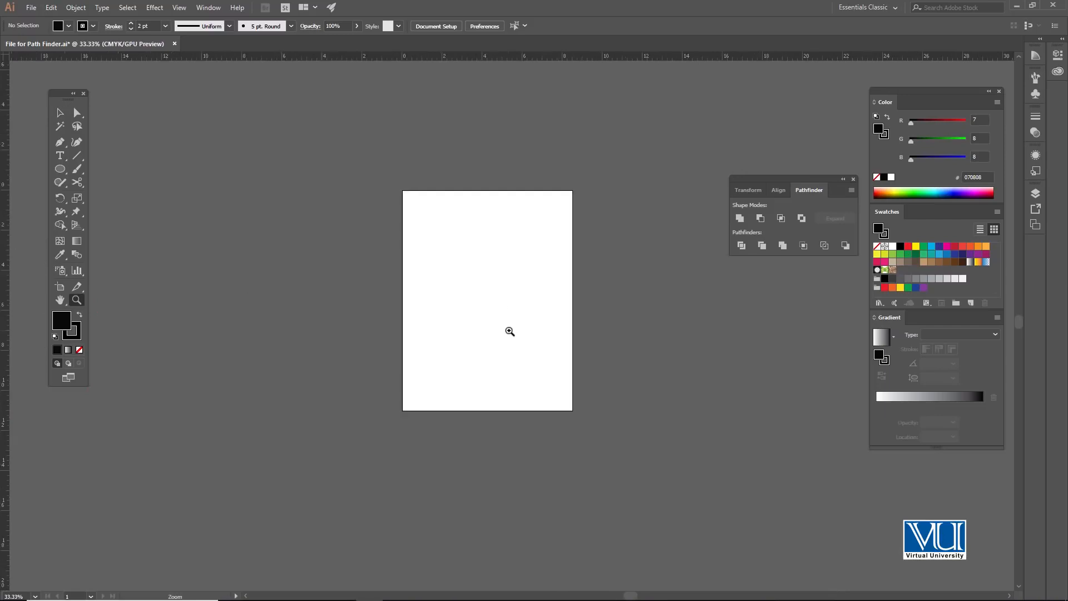
Draw a black-filled ellipse about 2.65 in wide and 1.94 in high in the upper part of the artboard
ctrl+click(507, 320)
ctrl+click(496, 293)
drag(518, 302, 489, 272)
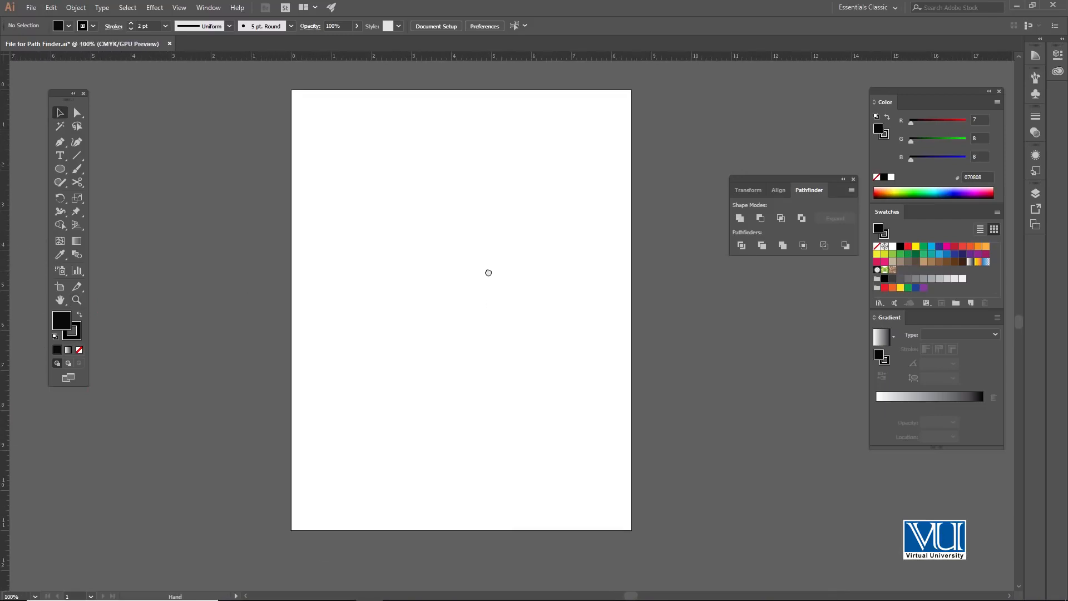
click(61, 170)
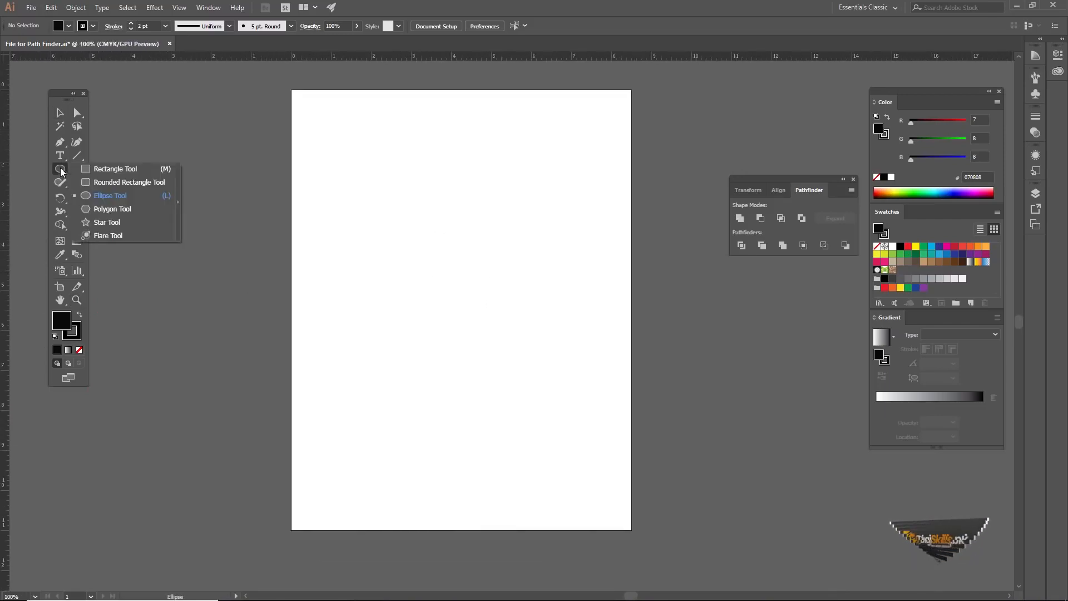
click(96, 196)
drag(415, 198, 521, 275)
key(v)
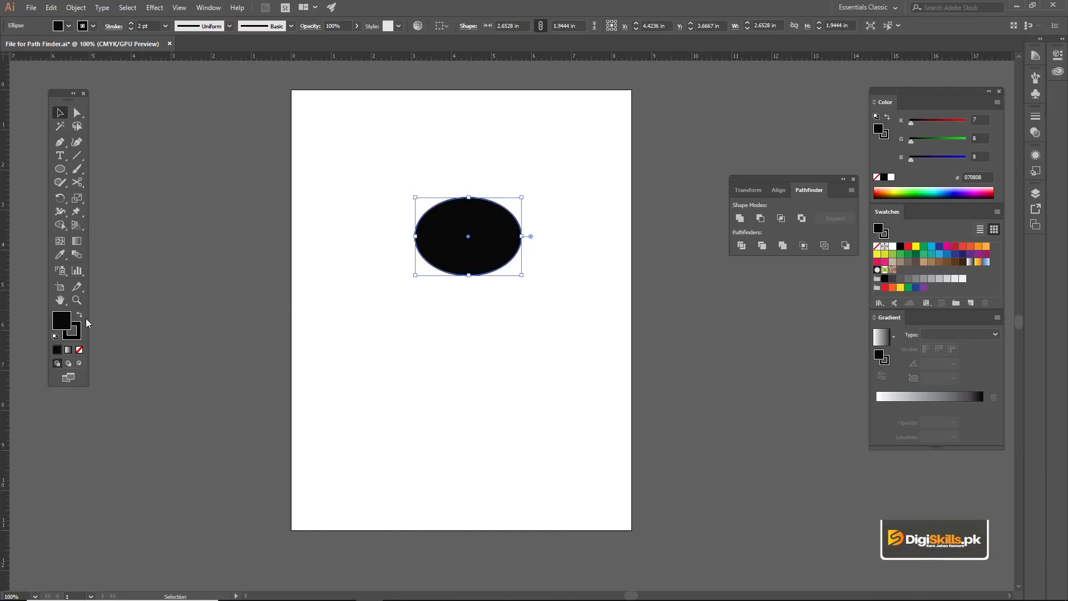
Change the ellipse's fill to white (FFFFFF) and widen the ellipse to about 2.89 in
double_click(62, 321)
click(660, 236)
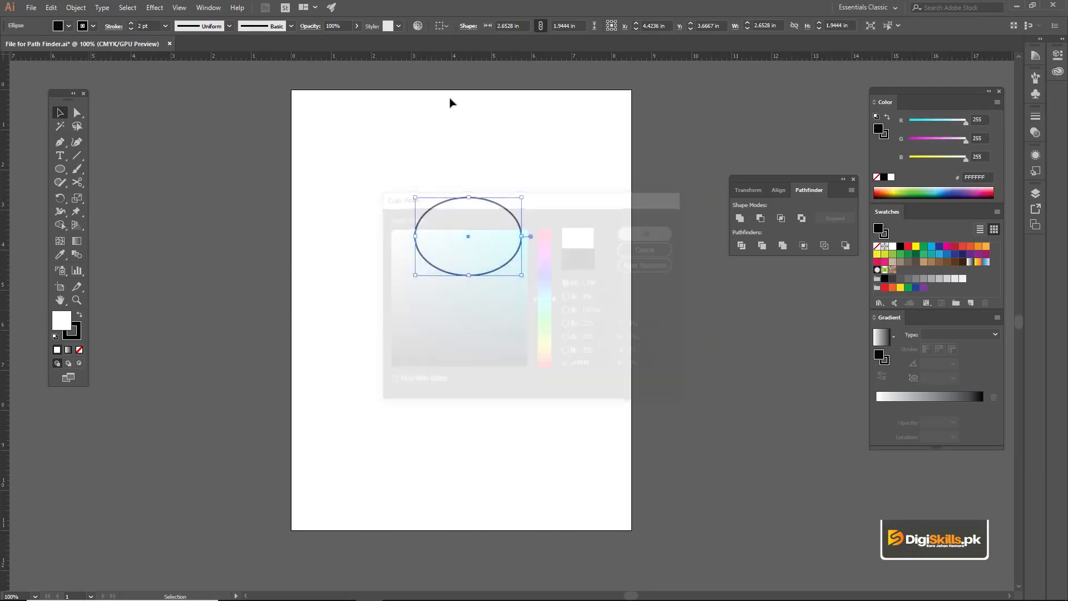
key(z)
click(507, 247)
key(v)
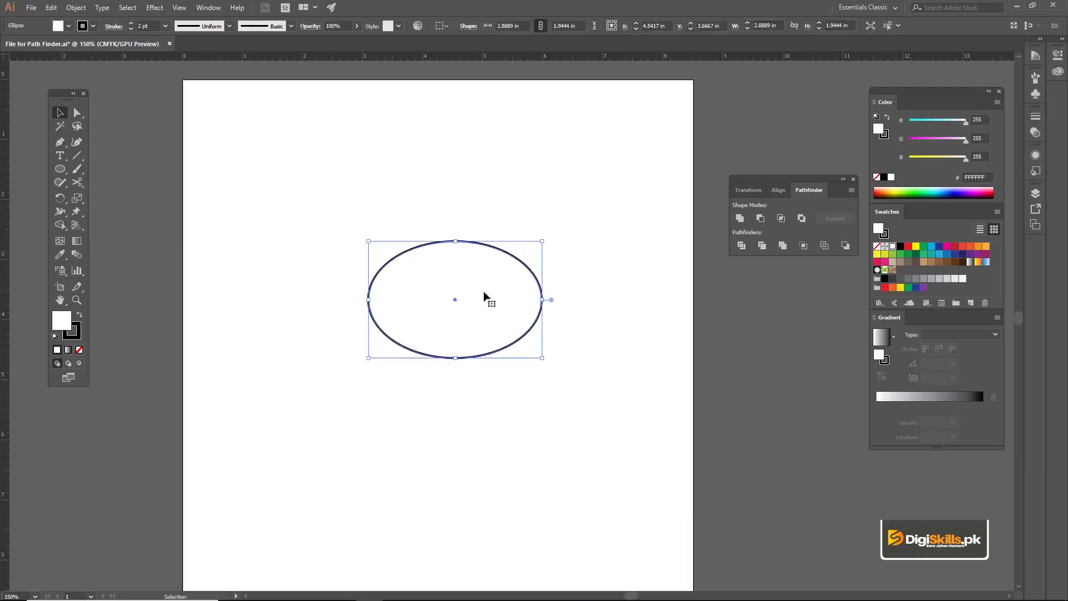
drag(488, 295, 475, 254)
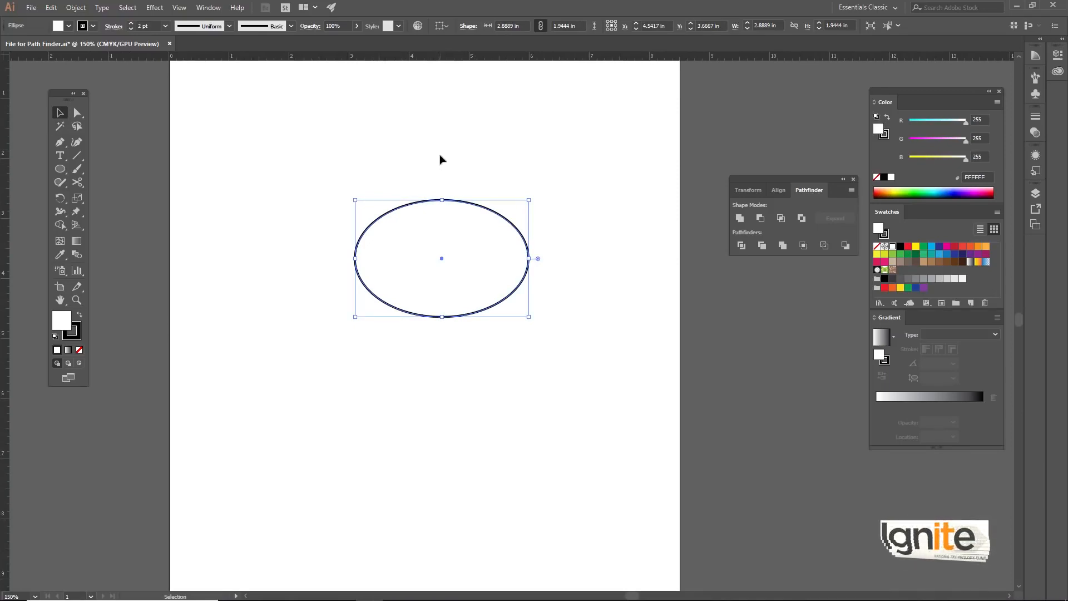
Set the ellipse's fill to None, leaving only its black outline
key(p)
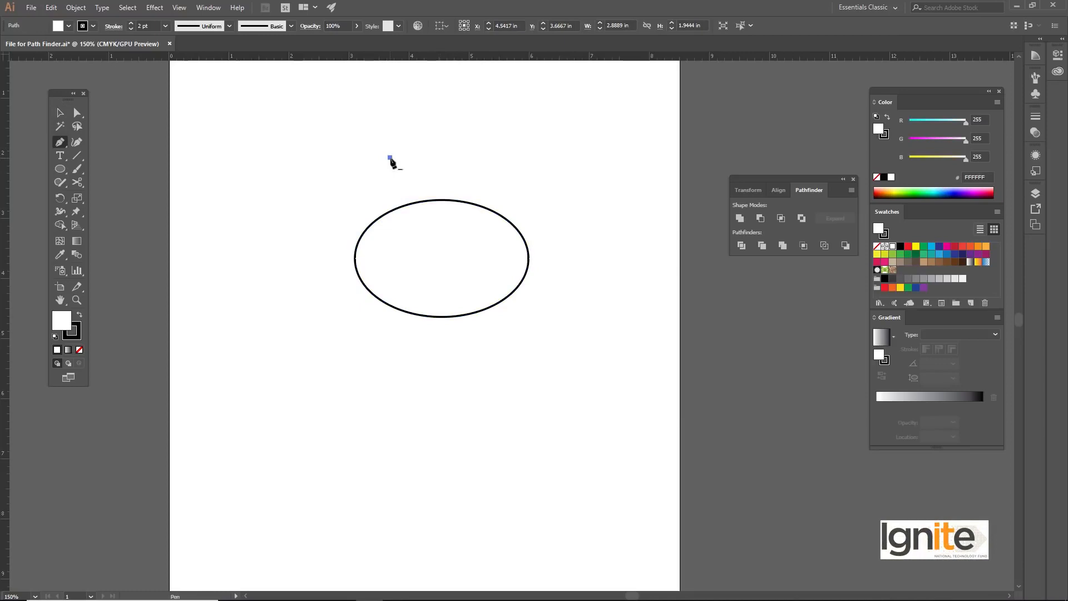
key(ctrl+a)
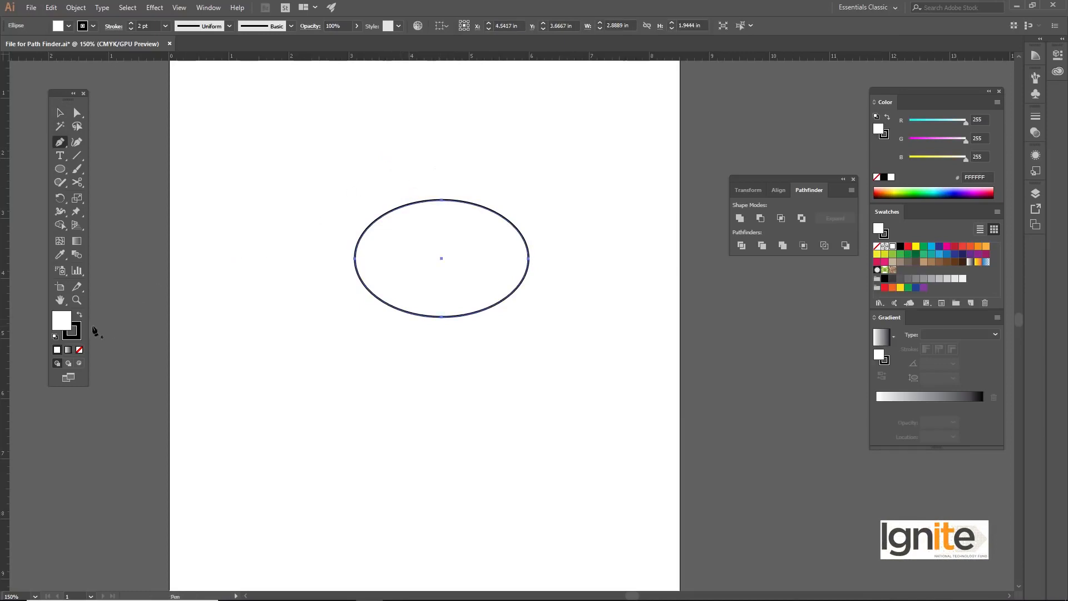
click(79, 350)
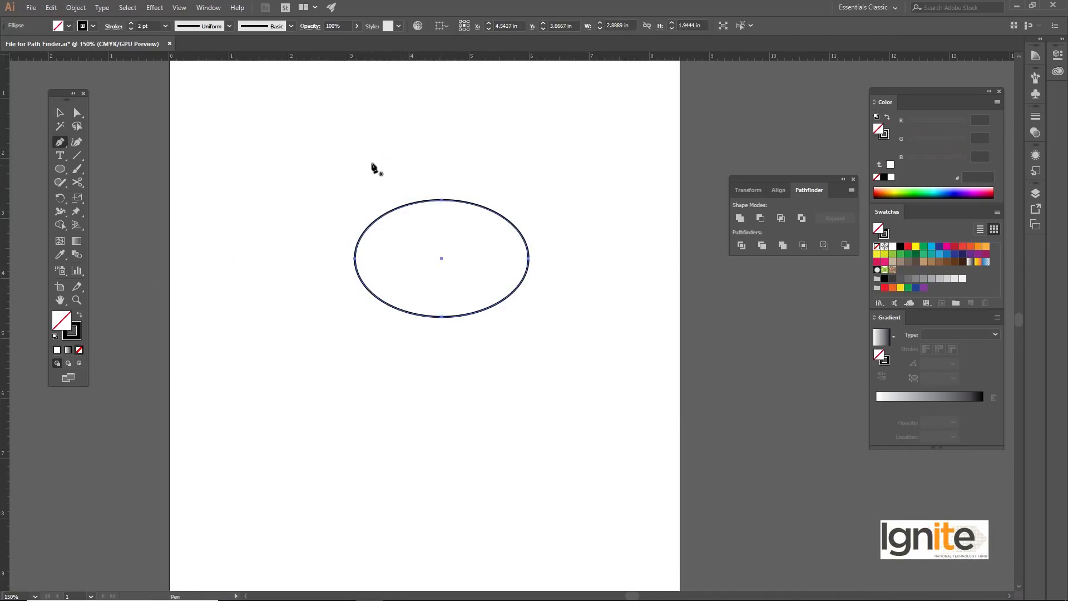
Draw a curved open path with the Pen tool from above the ellipse through its middle to below it
click(392, 153)
drag(449, 347, 472, 375)
key(v)
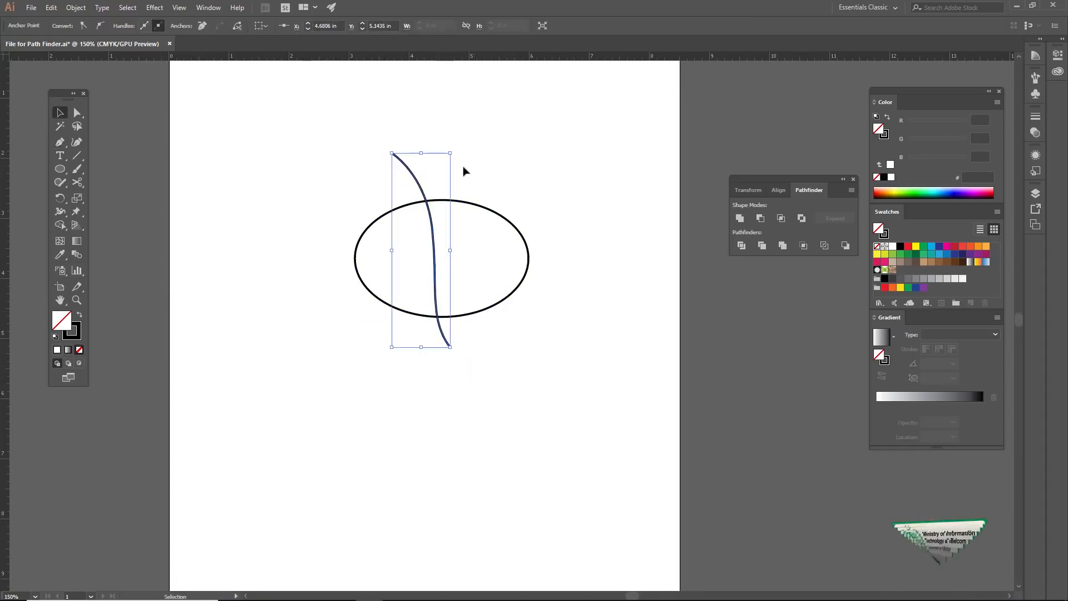
click(456, 169)
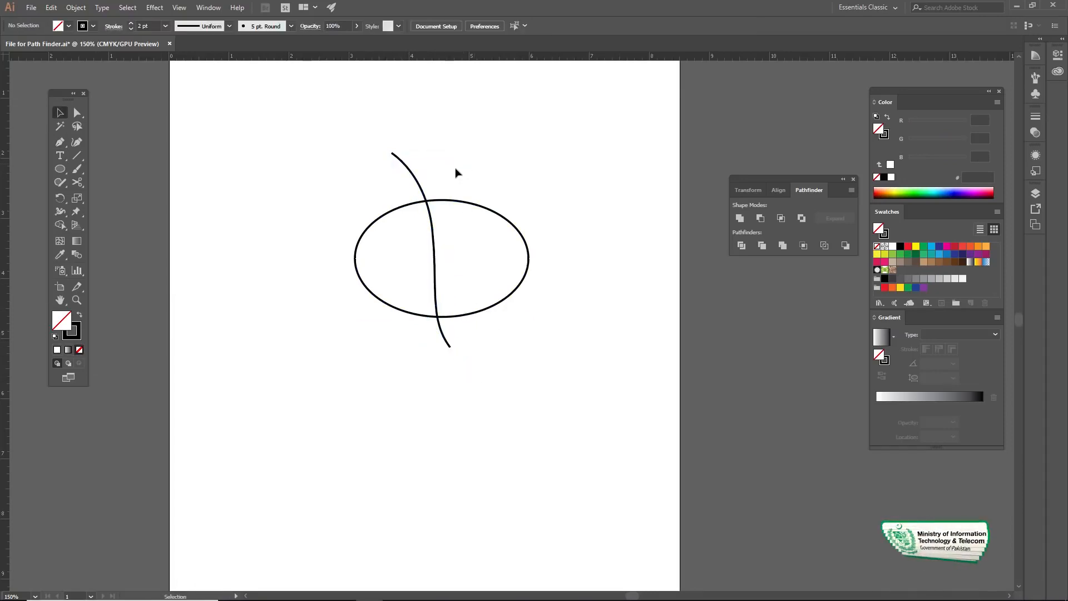
Split the ellipse along the curved line using the Divide pathfinder on both objects
click(403, 163)
drag(383, 139, 535, 366)
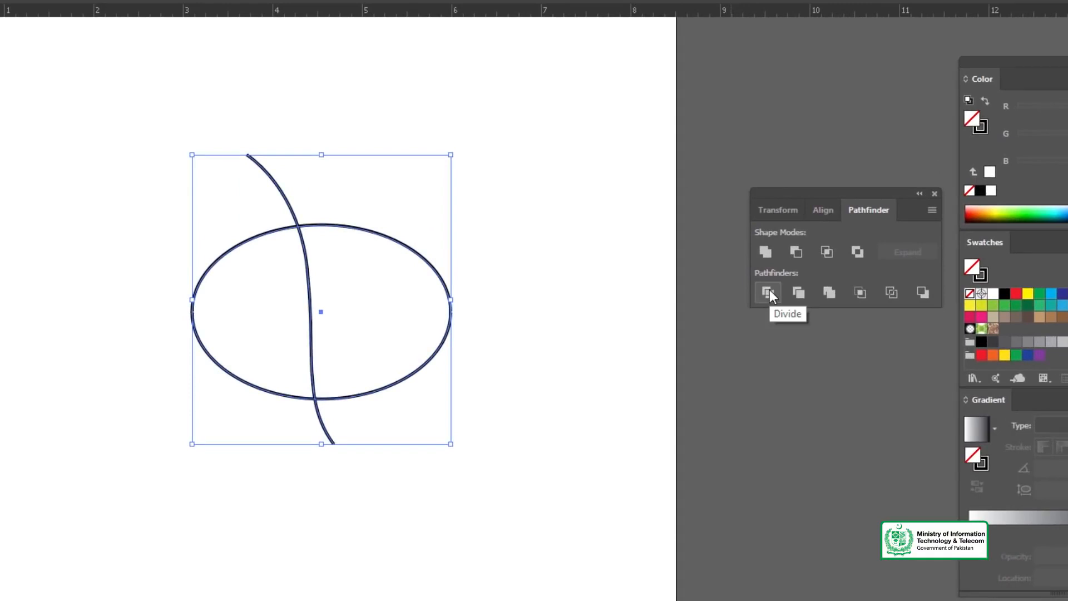
click(768, 292)
click(481, 132)
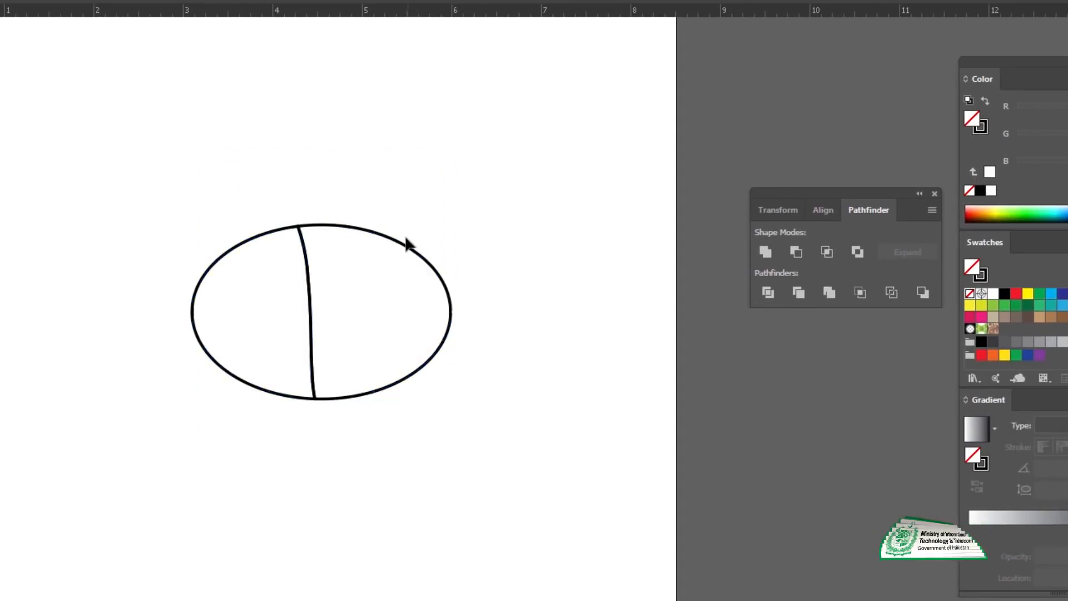
Try moving the right half of the divided ellipse sideways, and undo the move
drag(248, 181, 399, 339)
click(360, 191)
click(383, 234)
click(384, 231)
drag(383, 233, 412, 229)
key(ctrl+z)
Ungroup the divided ellipse and move its two halves apart horizontally
click(347, 182)
drag(289, 196, 359, 306)
key(a)
key(v)
click(362, 141)
drag(373, 228, 414, 228)
drag(283, 229, 212, 229)
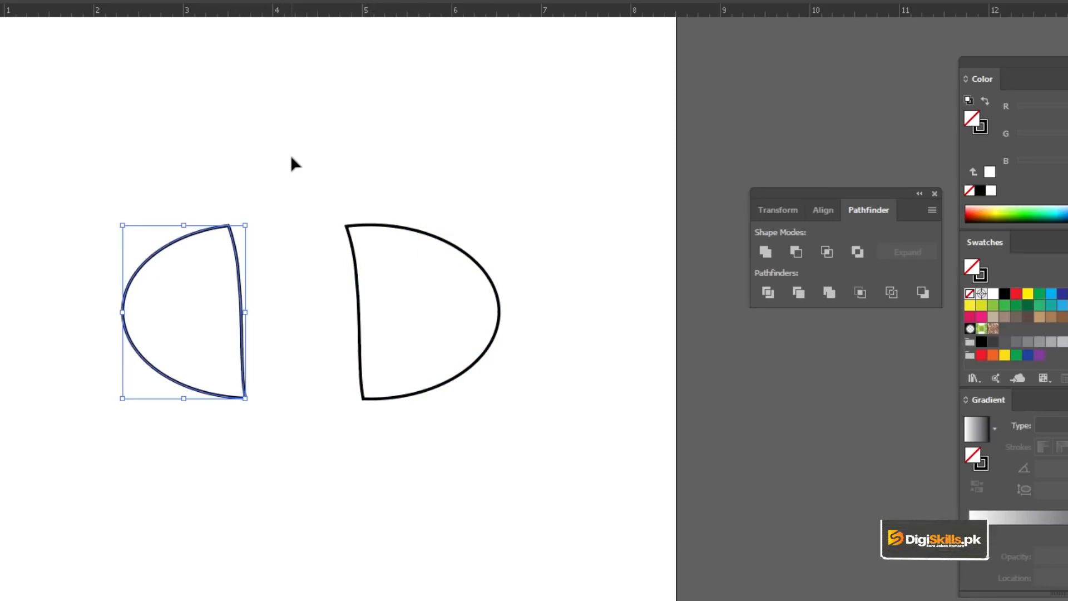
Undo the separation of the two ellipse halves, and delete the divided ellipse from the artboard
key(ctrl+z)
key(ctrl+z)
key(ctrl+z)
key(ctrl+z)
click(291, 155)
drag(252, 177, 362, 286)
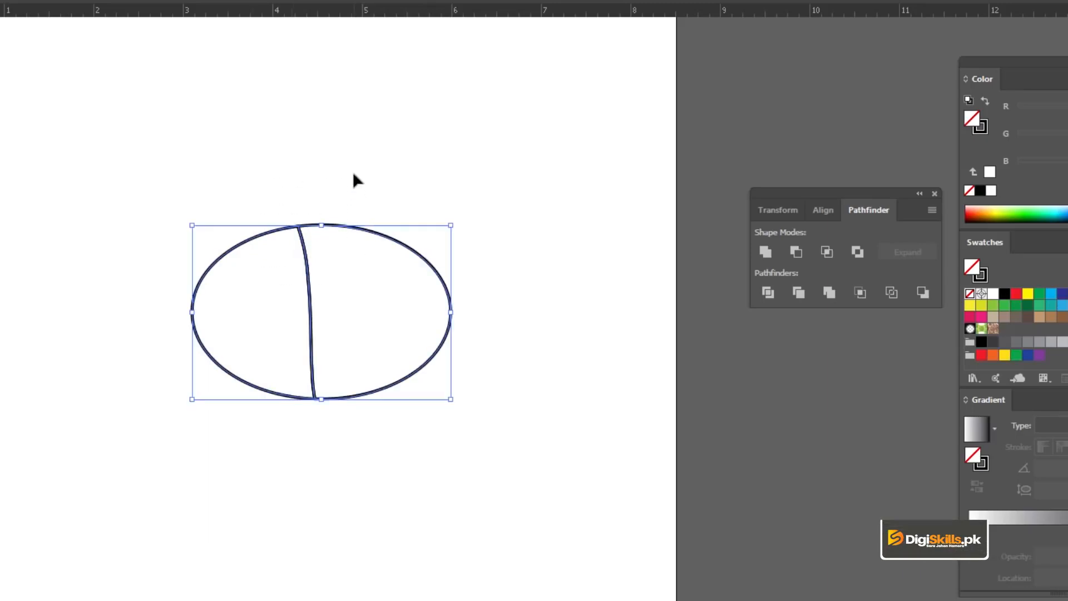
key(Delete)
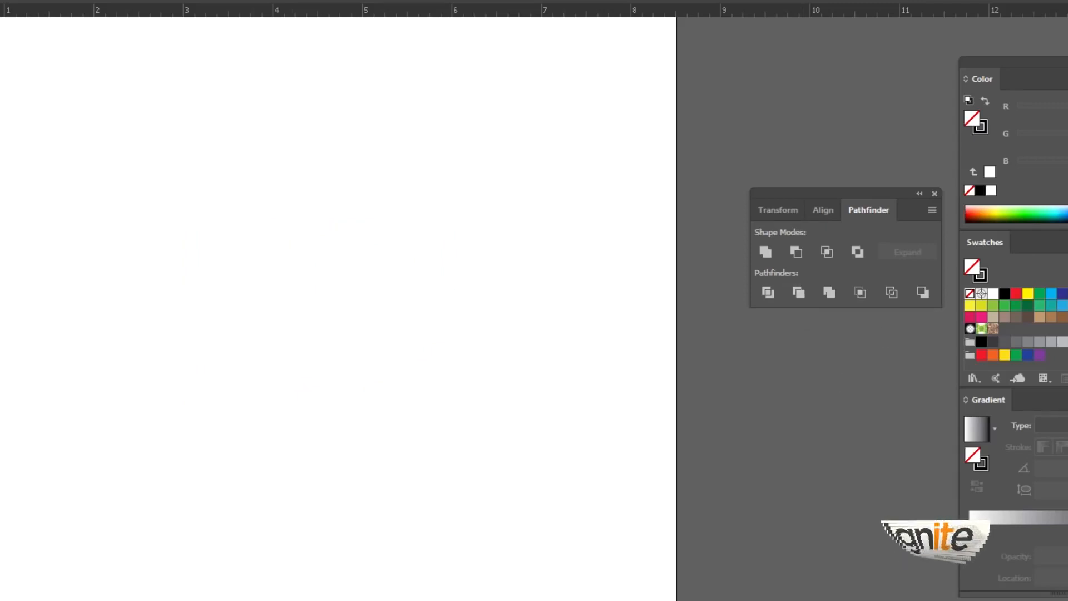
Draw an unfilled circle about 1.51 in across and duplicate it into a cluster of seven overlapping circles
click(60, 169)
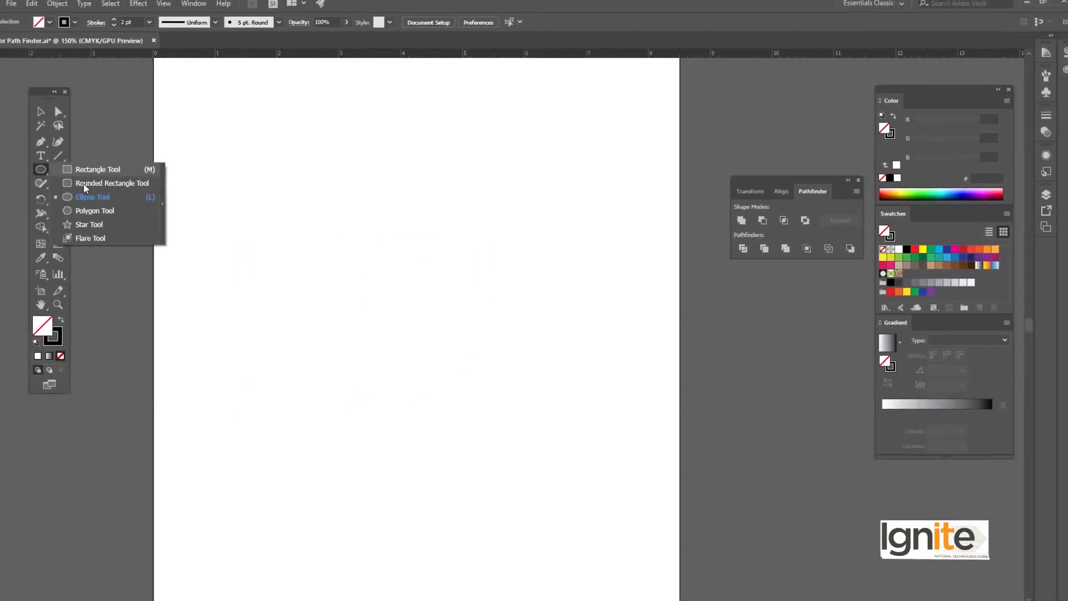
click(103, 192)
mouse_move(310, 176)
mouse_down()
mouse_move(337, 231)
mouse_move(362, 231)
mouse_move(355, 220)
mouse_up()
key(v)
drag(357, 182, 414, 123)
drag(414, 167, 471, 303)
click(176, 106)
Fill the topmost circle with purple (4600A2) and the leftmost circle with dark green from the color spectrum
click(343, 107)
click(60, 255)
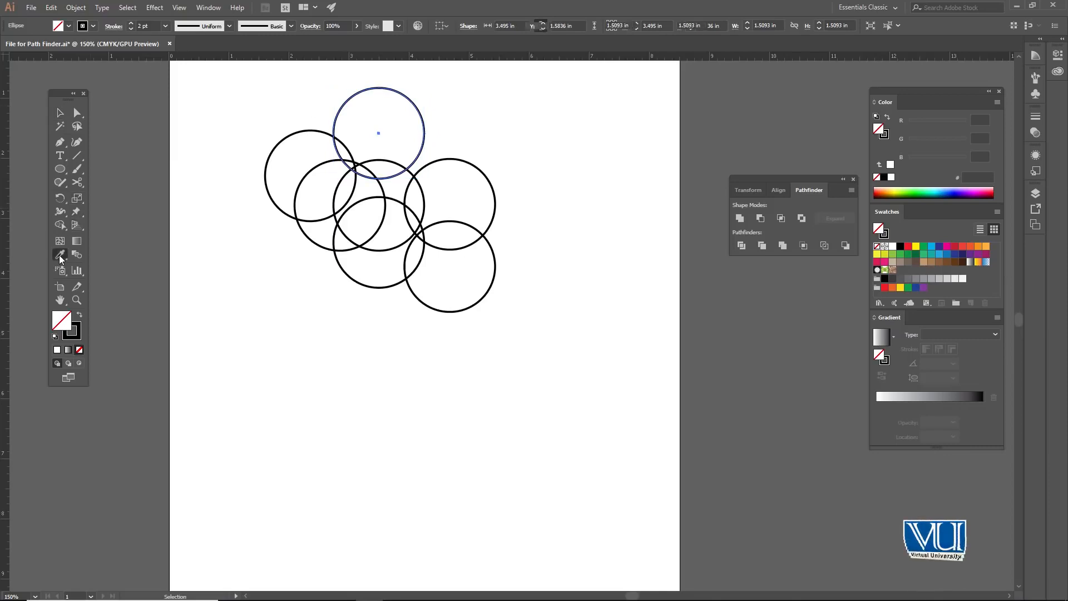
click(967, 192)
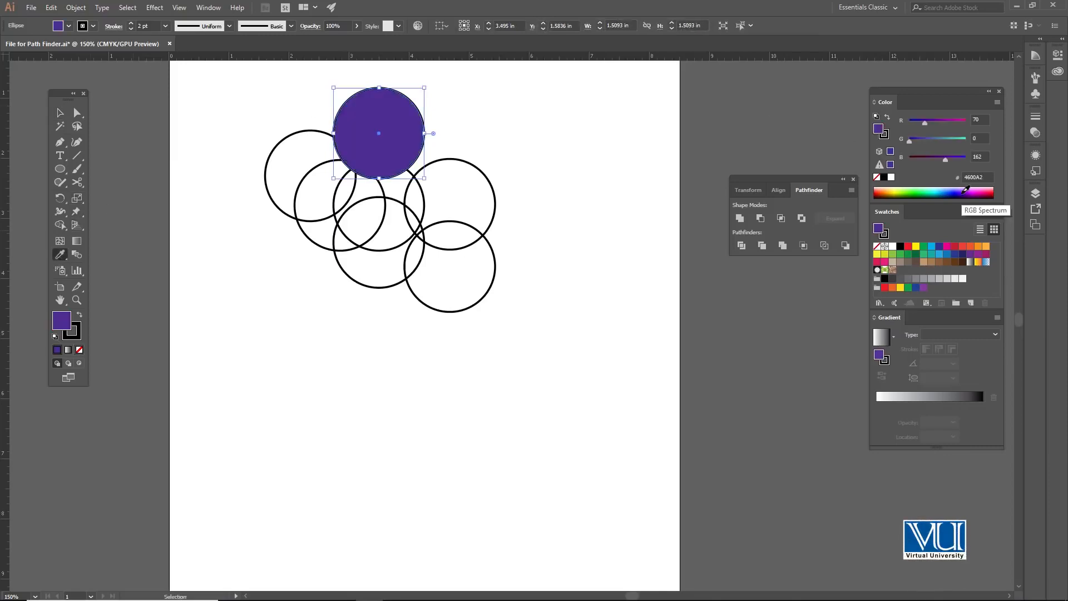
key(v)
click(300, 132)
click(63, 255)
click(916, 195)
key(v)
Delete the two unfilled circles on the right side of the cluster
click(449, 164)
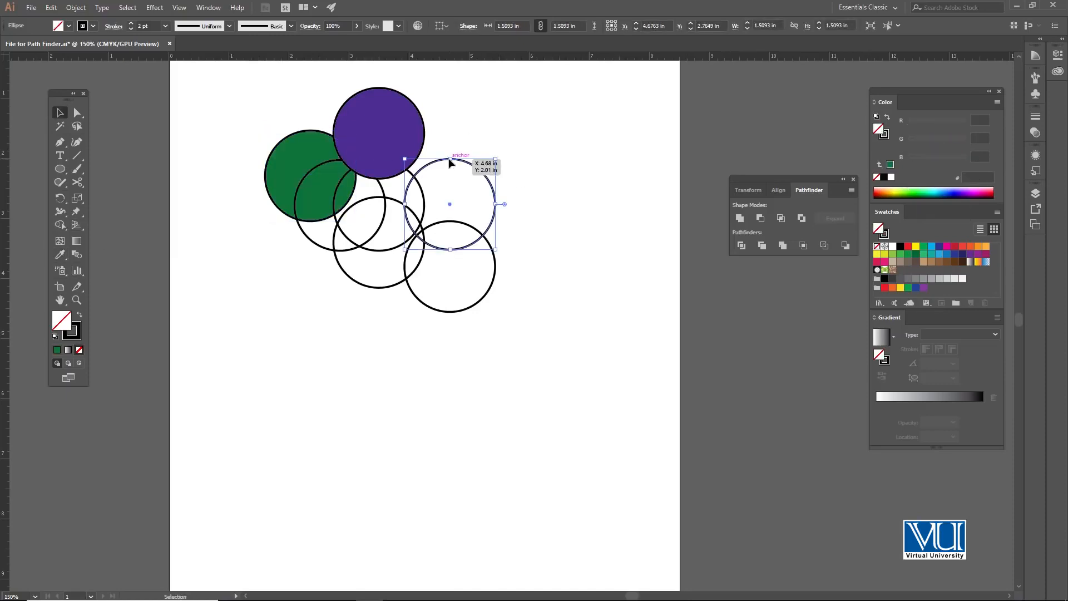
key(Delete)
click(474, 226)
key(Delete)
Fill the circle overlapping the green one with yellow (E0E700)
click(317, 244)
key(i)
click(894, 193)
key(v)
click(460, 148)
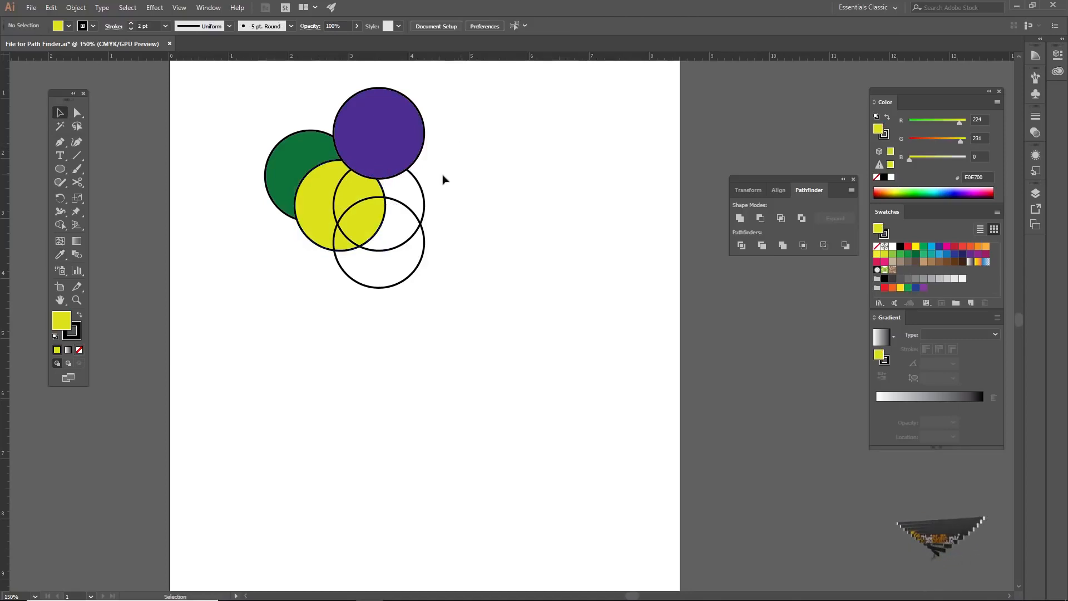
Fill the circle directly below the purple one with orange (FF8517)
click(423, 191)
click(64, 252)
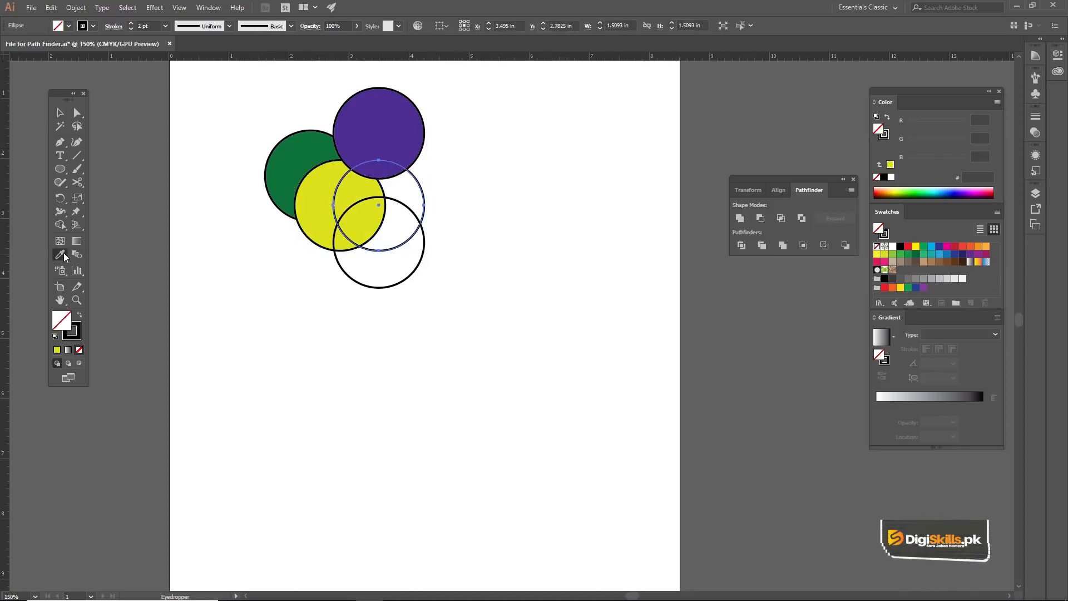
click(885, 191)
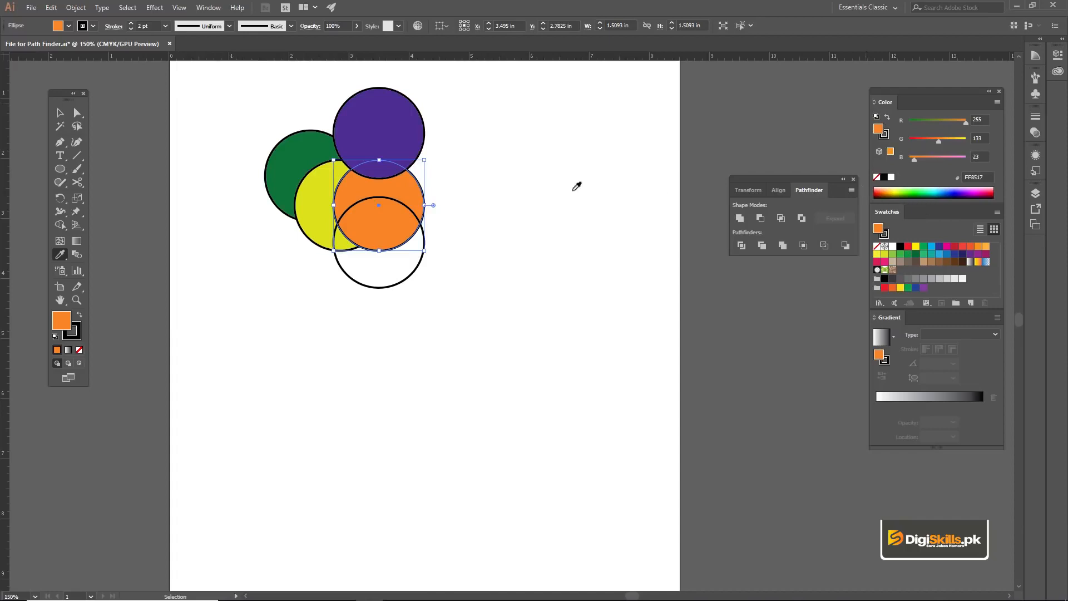
key(v)
click(487, 160)
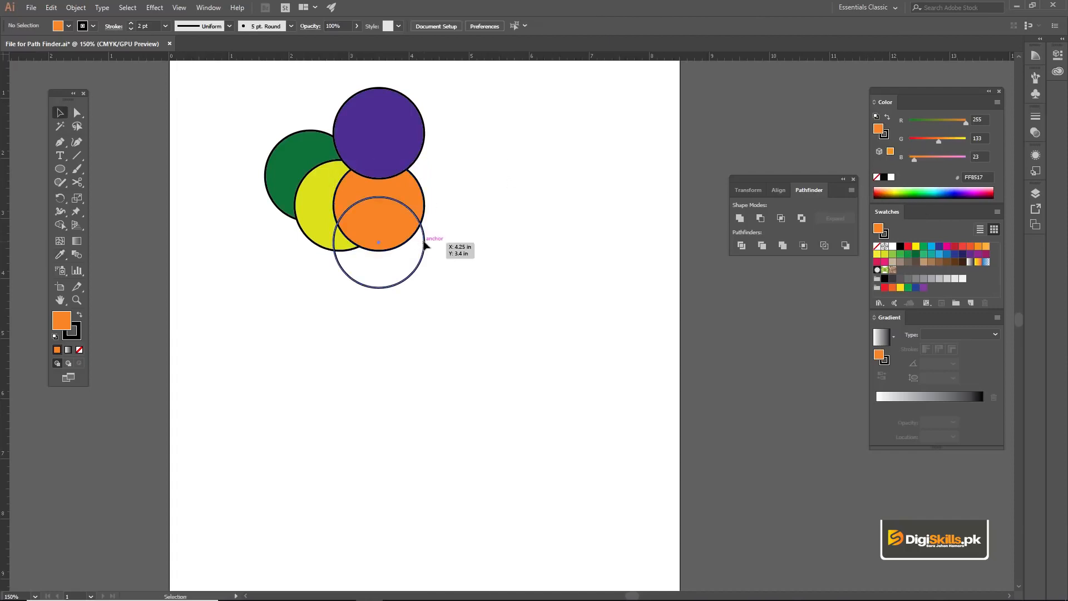
Fill the bottom circle of the cluster with violet (6917FF)
click(425, 243)
click(60, 254)
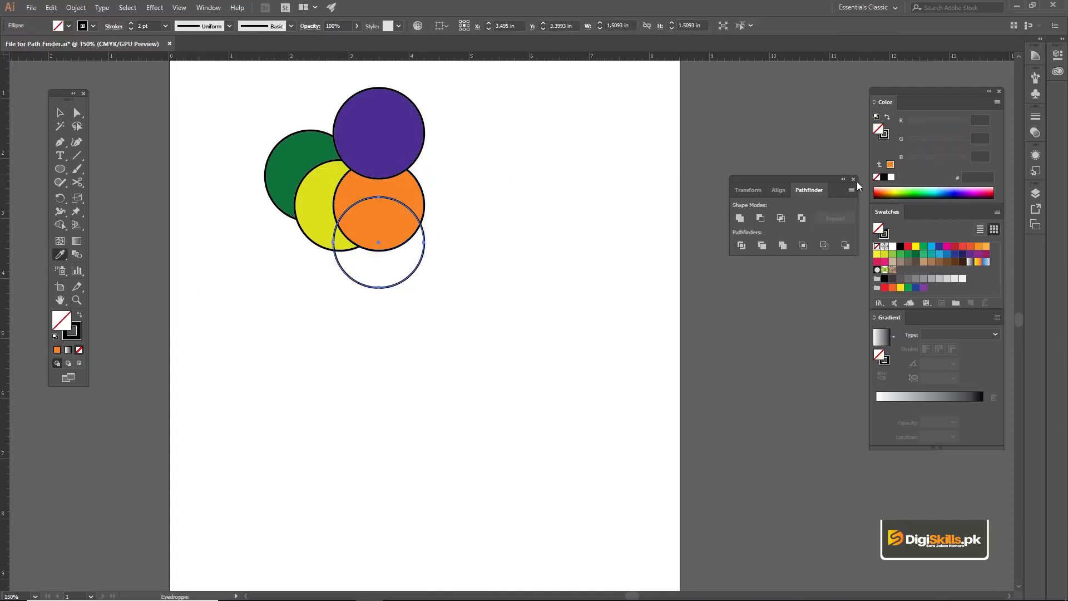
click(964, 191)
key(v)
click(269, 98)
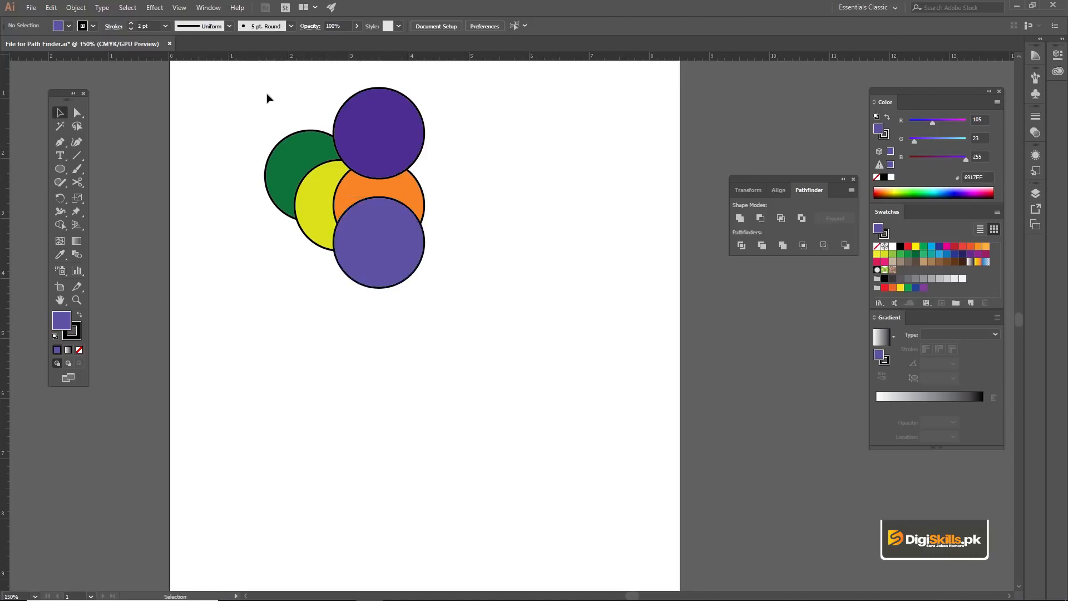
mouse_move(508, 255)
mouse_down()
mouse_move(506, 310)
mouse_move(498, 272)
mouse_up()
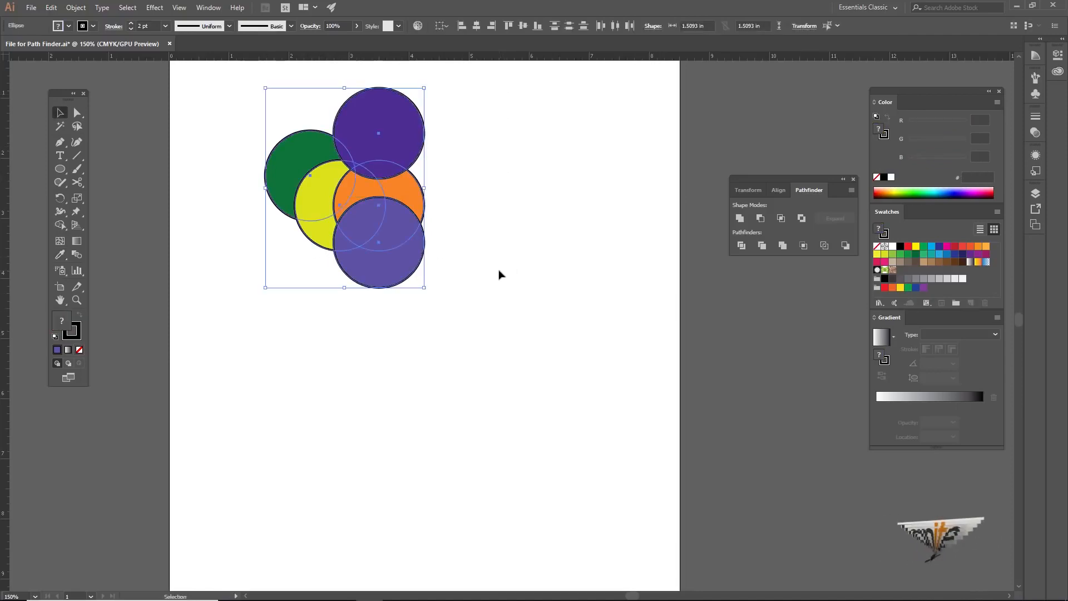
Change the bottom circle's fill to magenta (A20075)
click(415, 258)
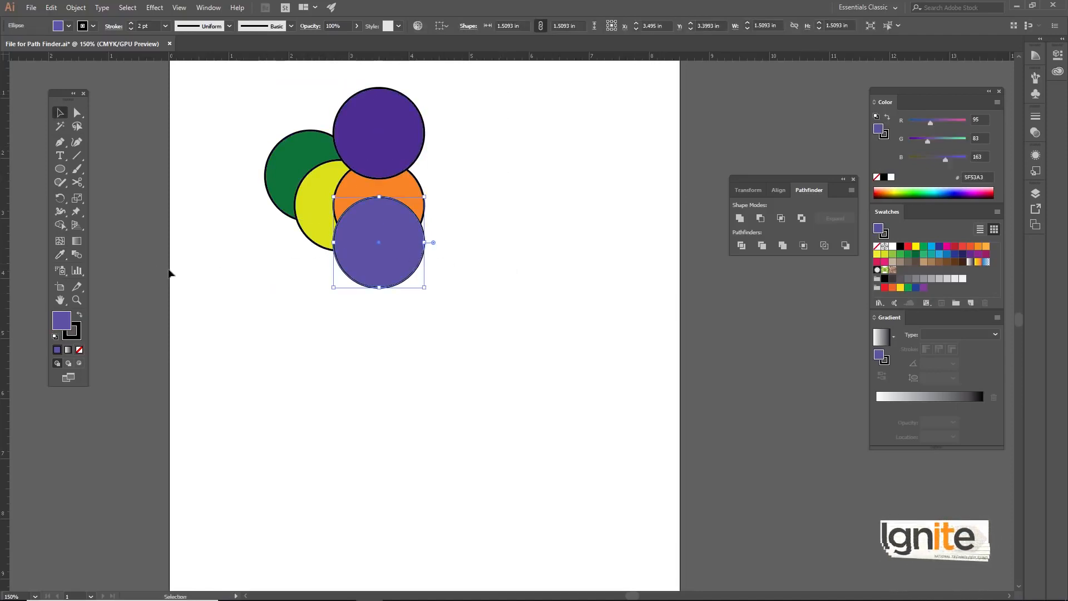
click(61, 256)
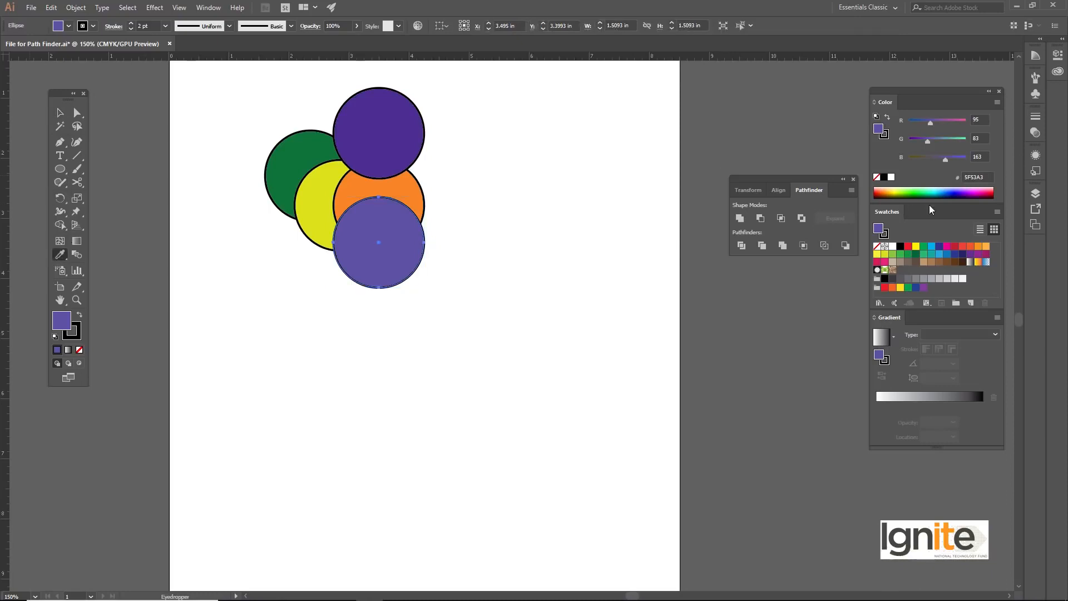
click(986, 189)
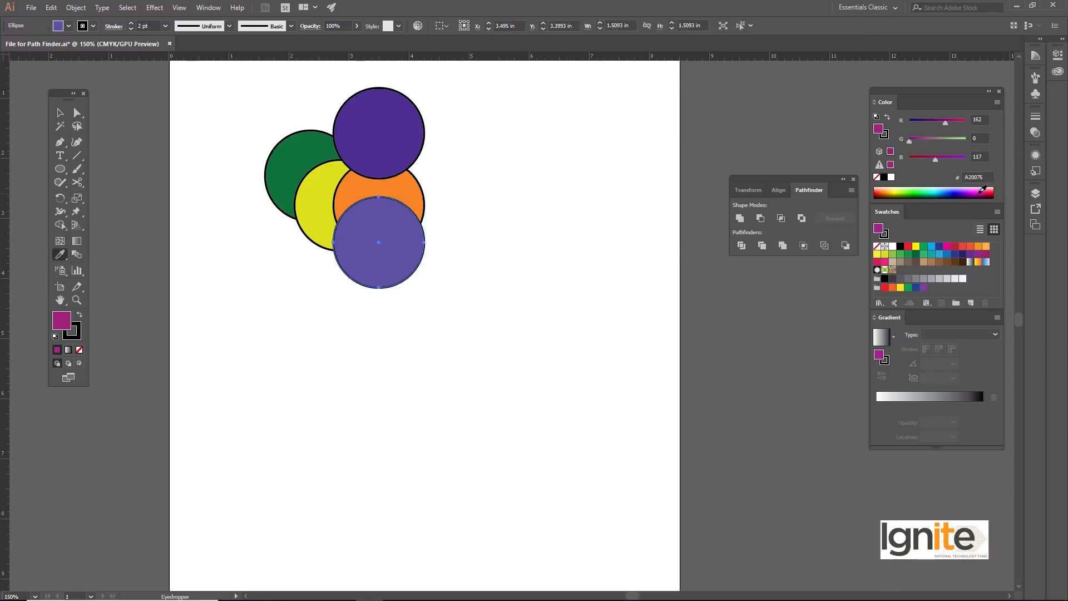
key(v)
click(482, 155)
Apply the Trim pathfinder to all five colored circles and ungroup the trimmed pieces
drag(268, 101, 477, 307)
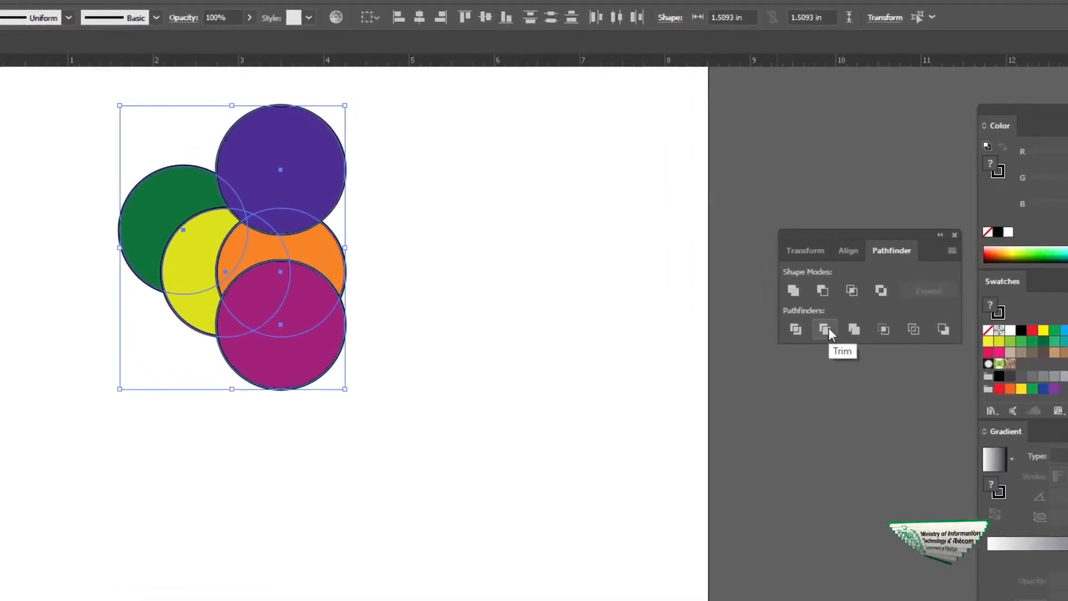
click(825, 329)
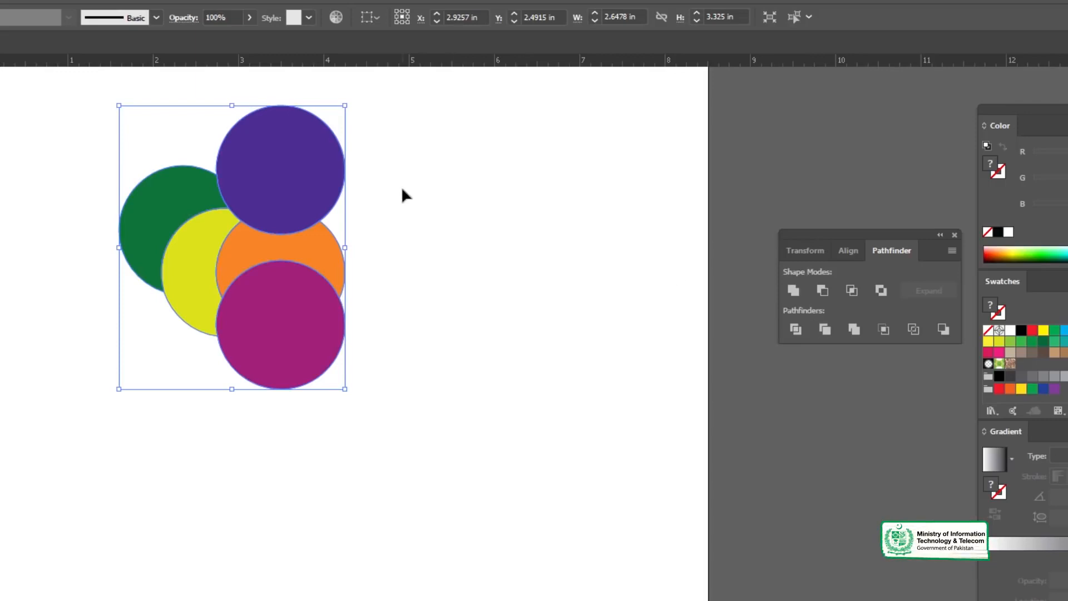
key(a)
key(v)
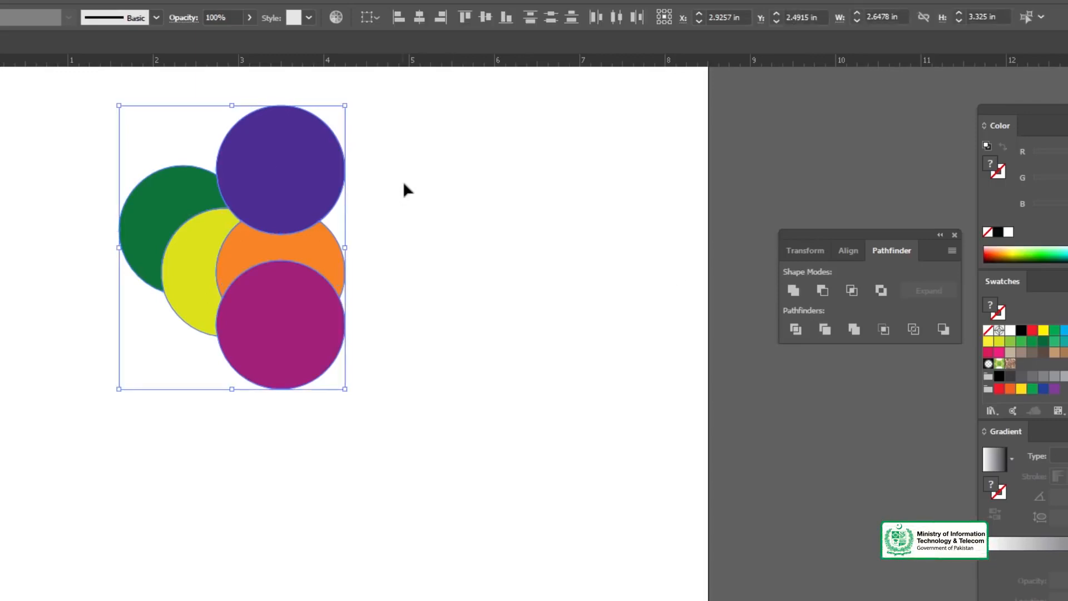
click(402, 182)
Move the purple, orange, magenta, yellow and green trimmed pieces apart to expose their cut shapes
click(314, 157)
drag(316, 158, 507, 183)
drag(334, 256, 505, 328)
drag(308, 317, 340, 429)
drag(196, 271, 198, 381)
drag(181, 226, 245, 196)
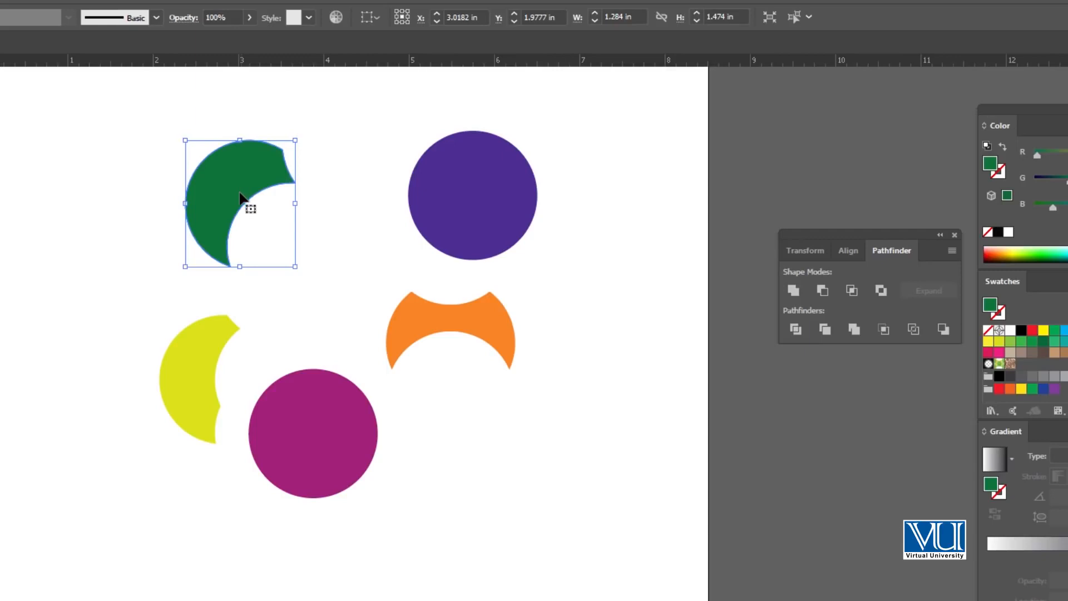
Undo the moves of the trimmed pieces back to the stacked cluster, and redo them to spread the pieces apart
key(ctrl+z)
key(ctrl+z)
key(ctrl+z)
key(ctrl+z)
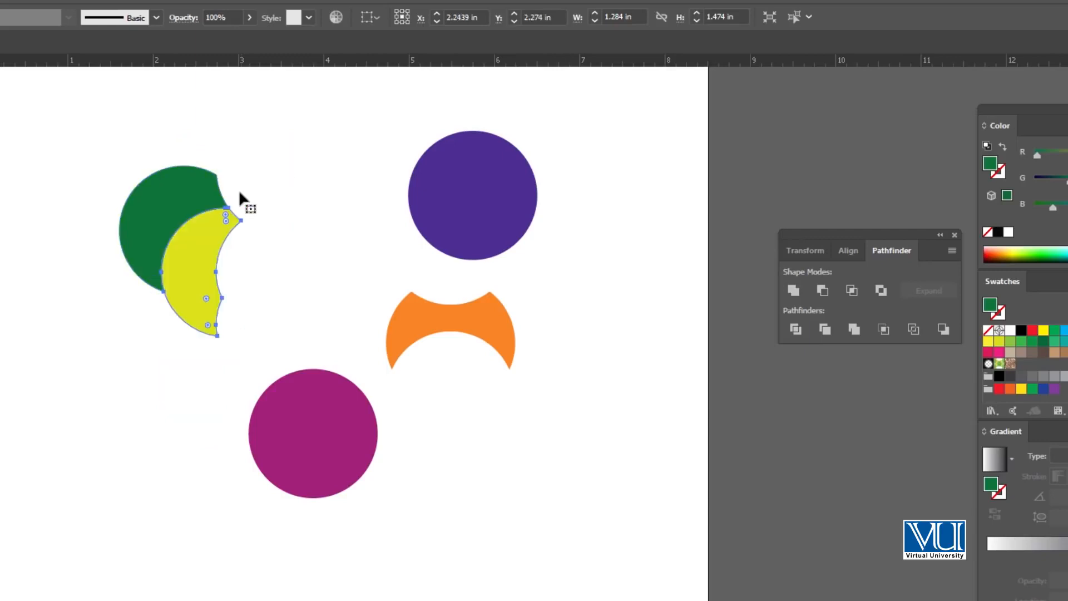
key(ctrl+z)
key(ctrl+z)
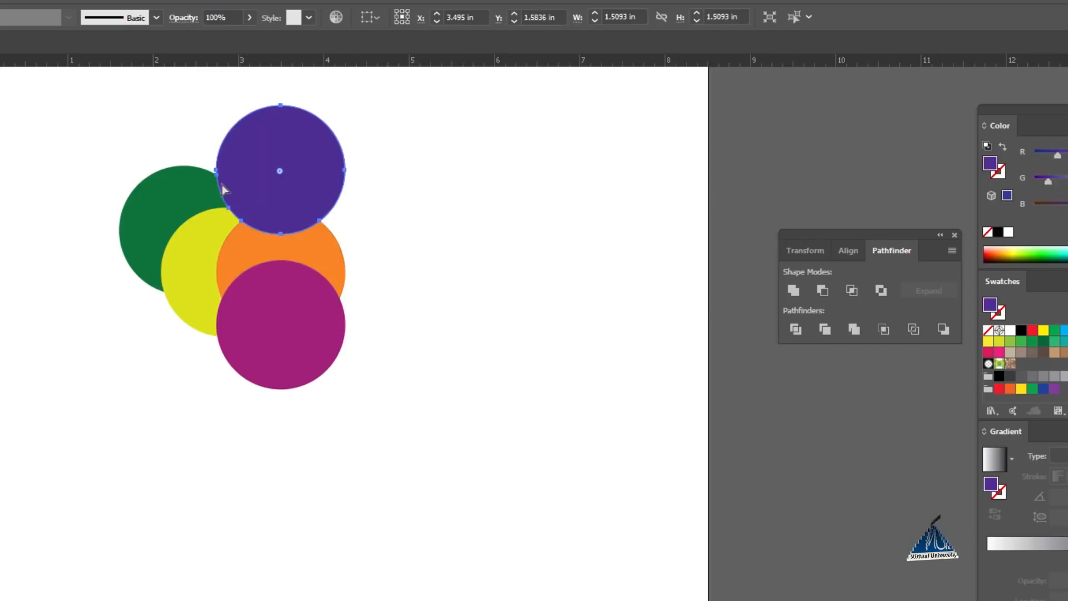
key(ctrl+shift+z)
key(ctrl+shift+z)
key(ctrl+shift+z)
key(ctrl+shift+z)
key(ctrl+shift+z)
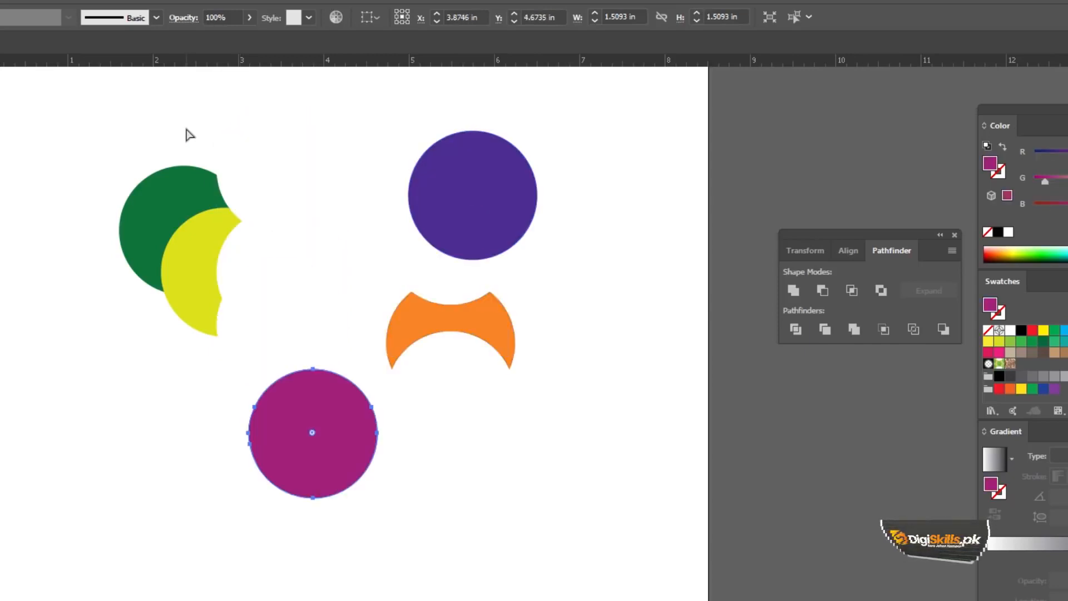
key(ctrl+shift+z)
Delete all the trimmed circle pieces from the artboard
key(v)
drag(134, 112, 619, 487)
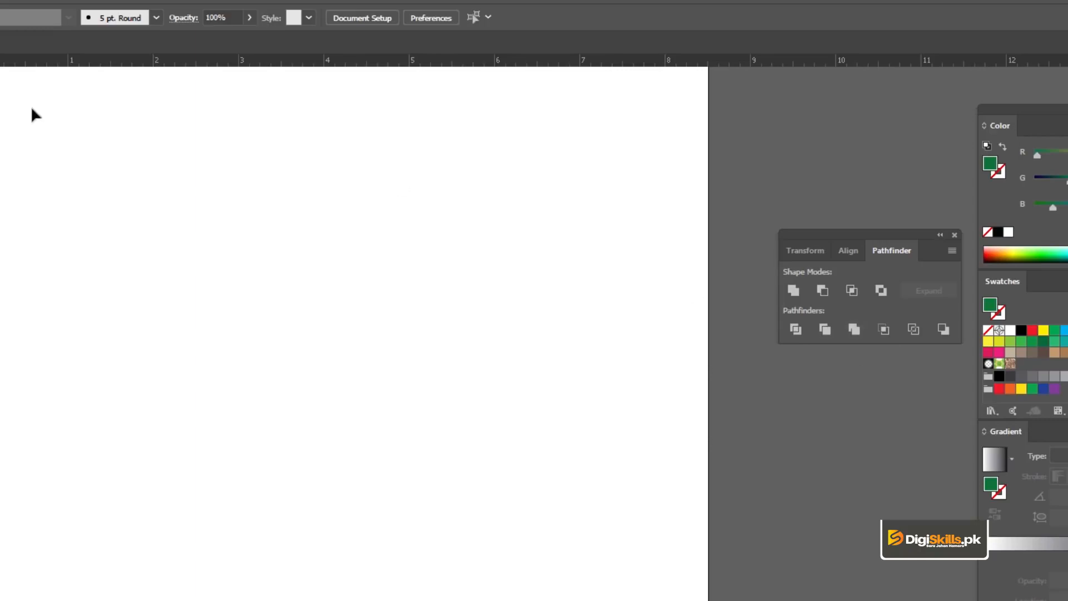
Draw a green circle about 1.61 in in diameter and place a copy beside it on the right, slightly overlapping it
drag(350, 243, 400, 288)
key(v)
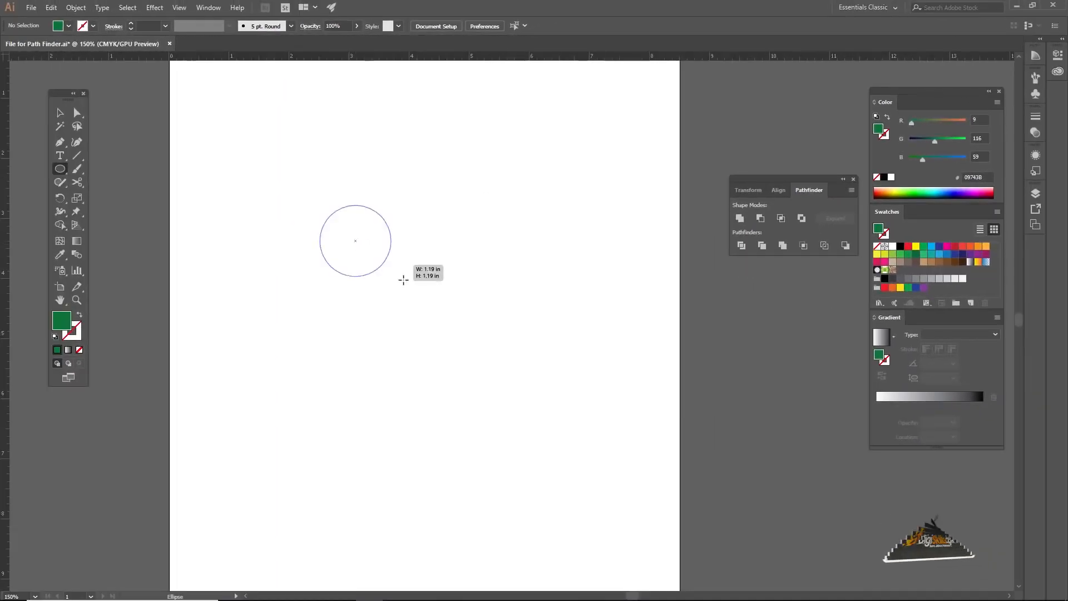
drag(365, 218, 443, 223)
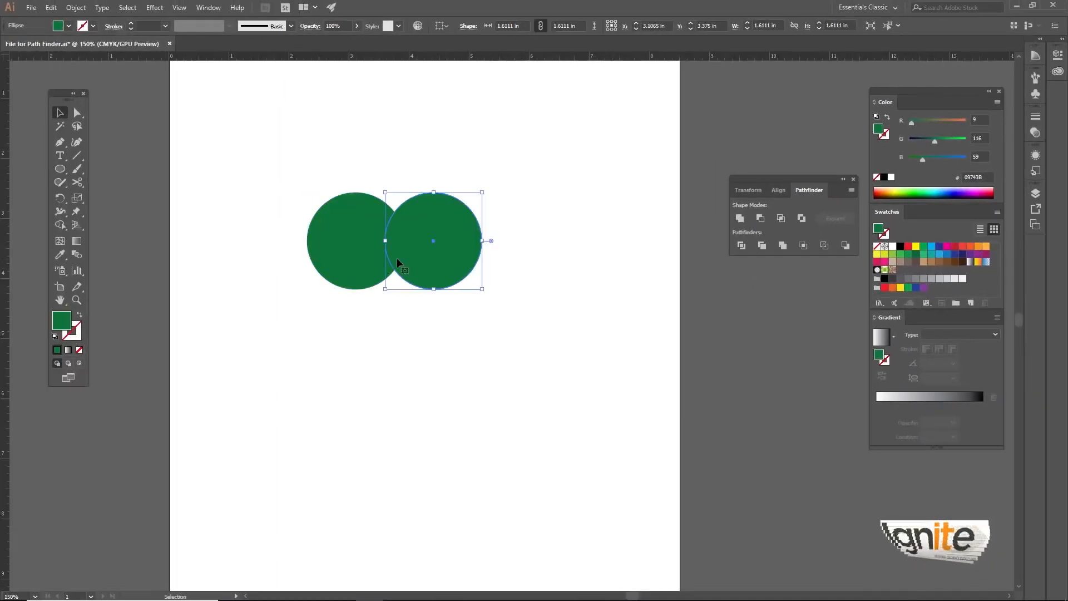
key(ctrl+=)
drag(514, 301, 487, 286)
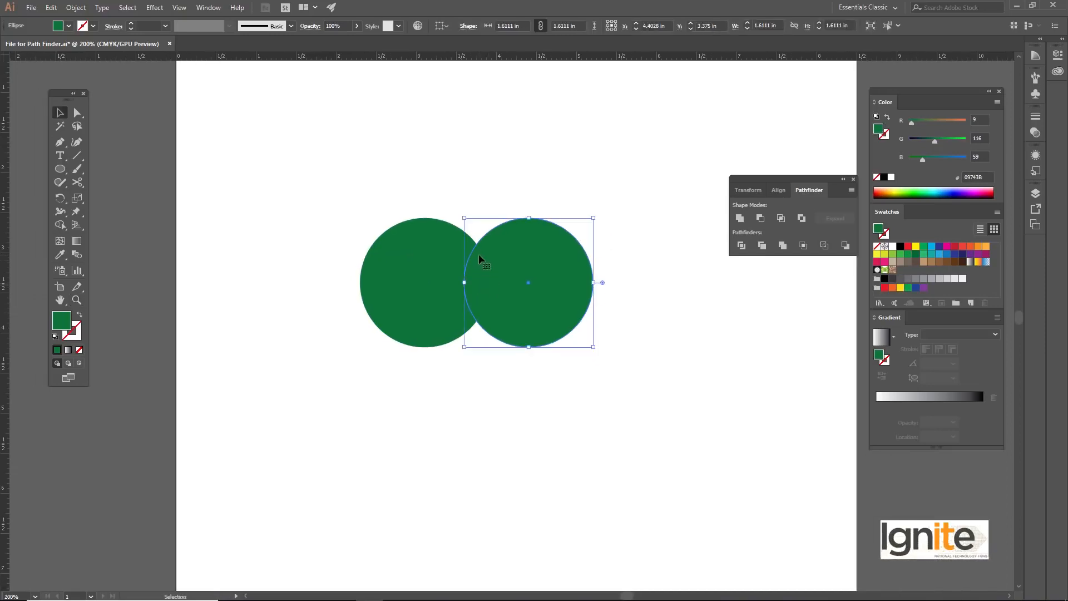
click(466, 195)
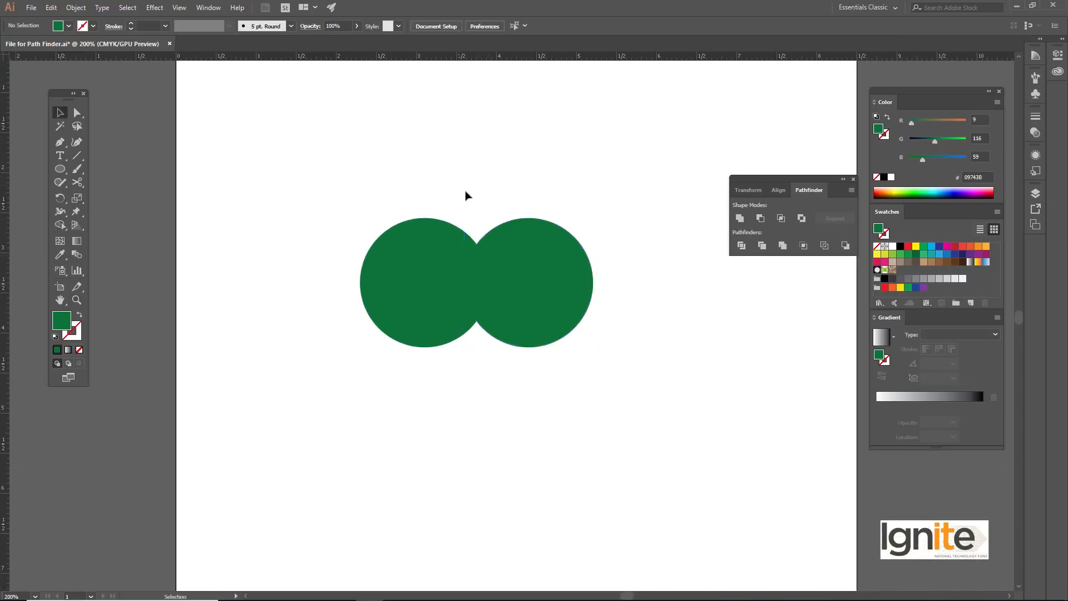
Try the Merge pathfinder on the two overlapping green circles, and undo it
drag(454, 185, 511, 294)
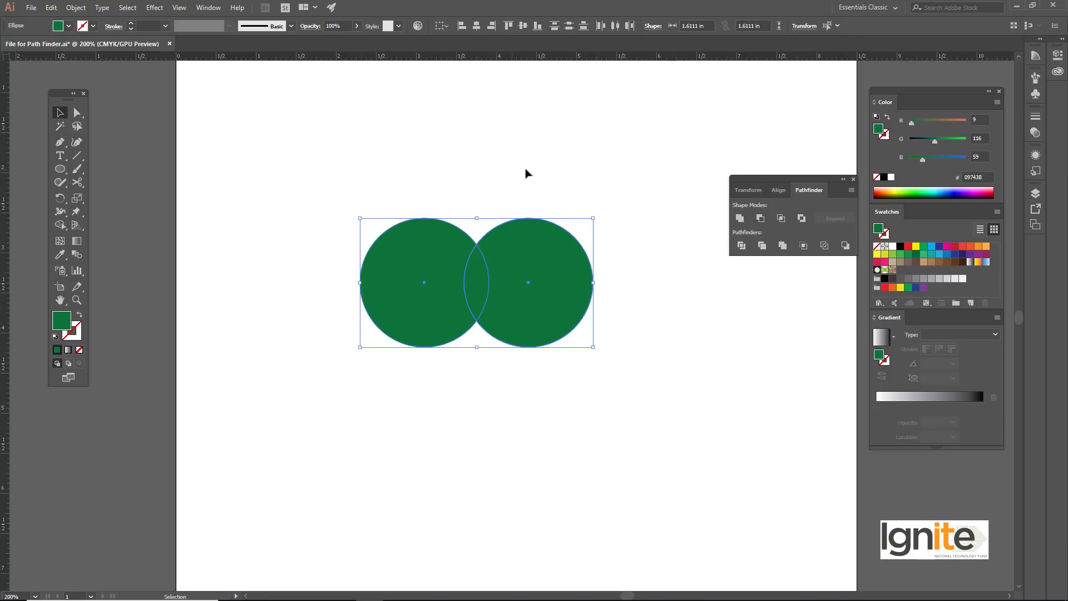
click(786, 248)
click(460, 159)
drag(517, 238, 507, 192)
key(ctrl+z)
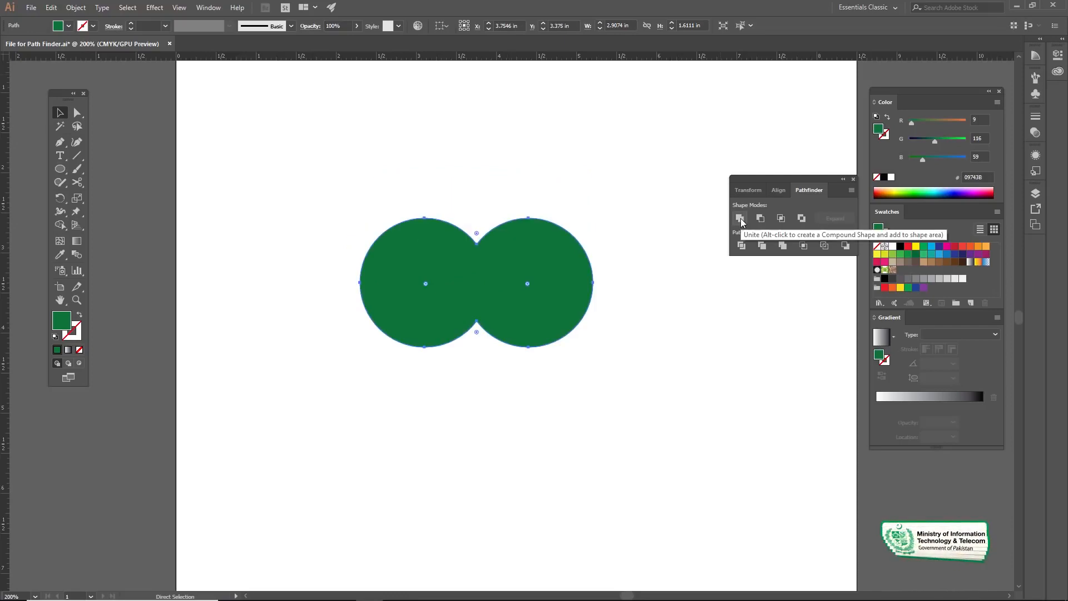
Fill the right-hand circle with crimson red (ED193F)
key(v)
click(553, 182)
click(539, 231)
double_click(67, 318)
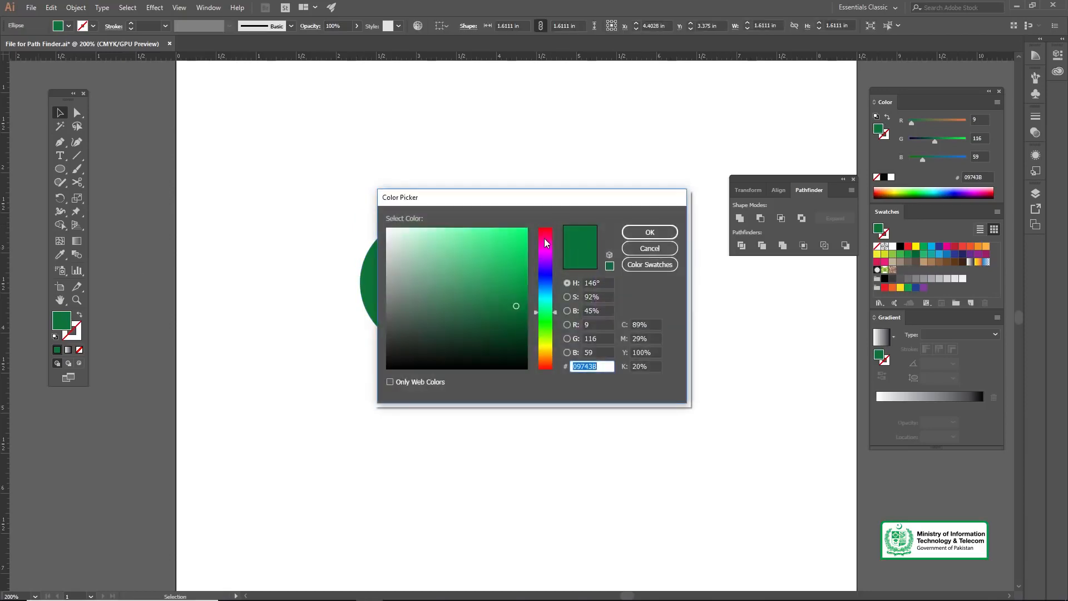
click(546, 233)
click(645, 232)
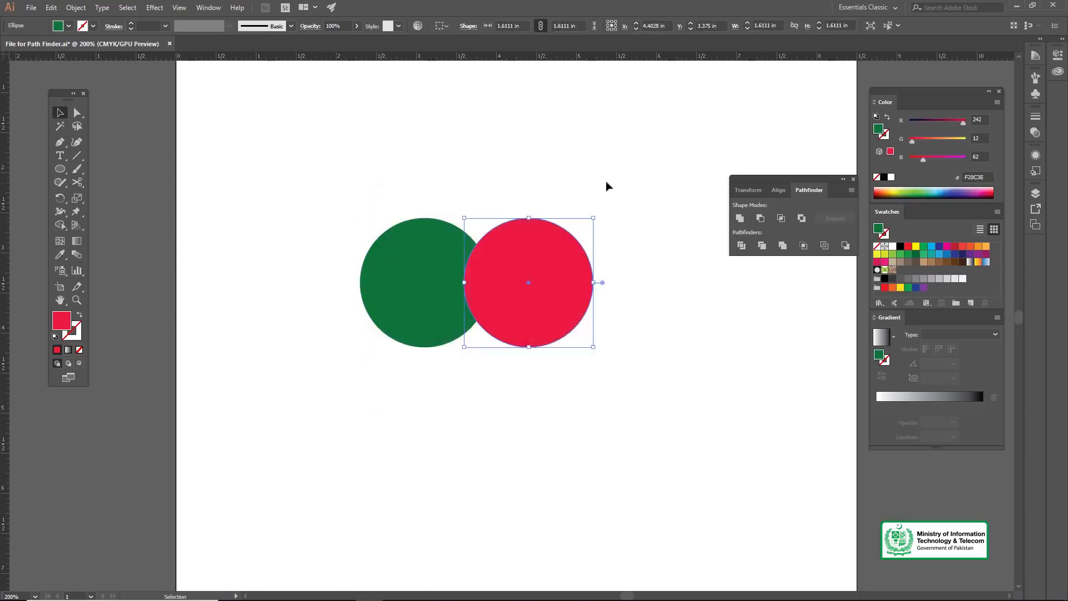
Try the Merge pathfinder on the green and red circles, pull the red circle away to the right, and undo it
drag(428, 190, 509, 257)
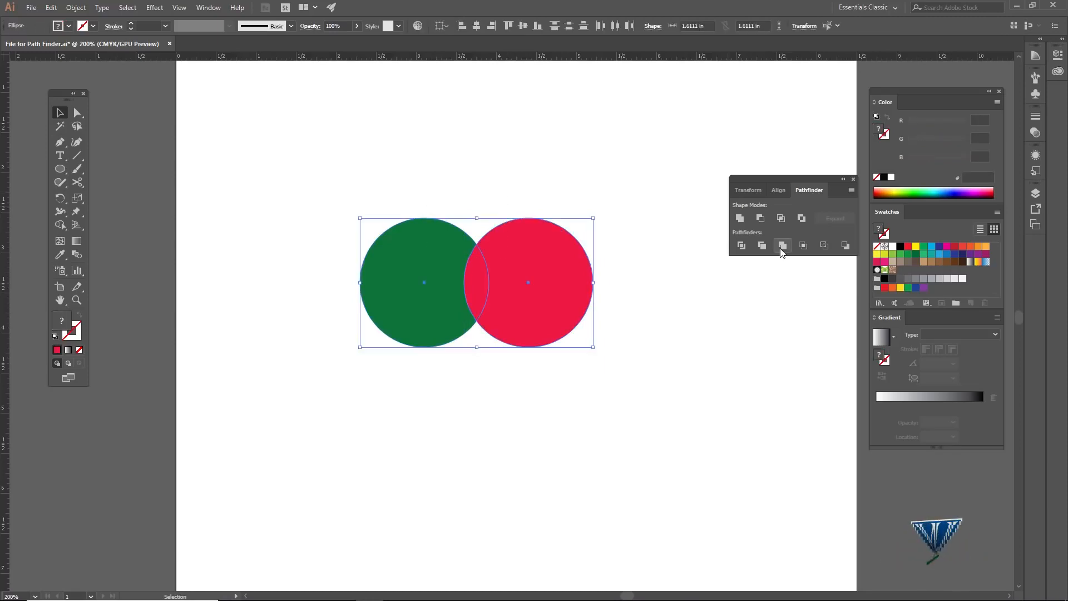
click(782, 245)
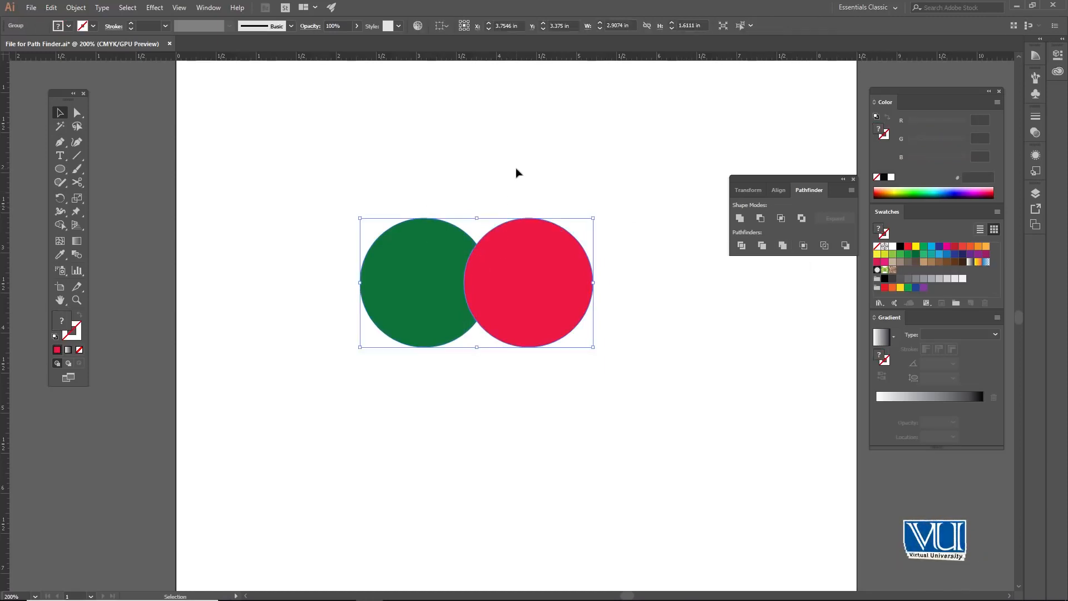
click(470, 178)
drag(522, 243, 541, 205)
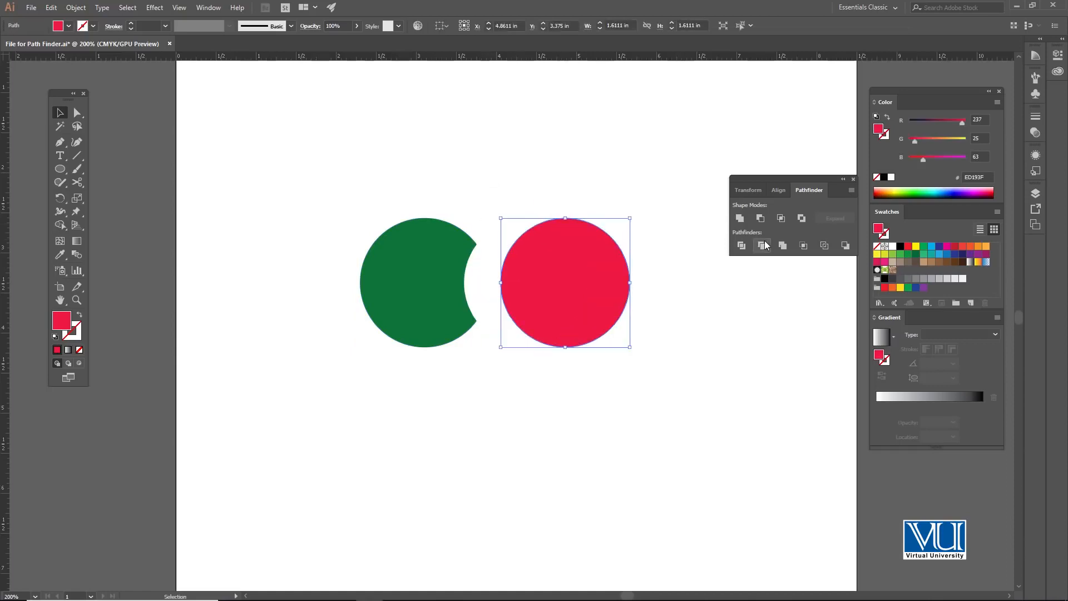
key(ctrl+z)
key(ctrl+z)
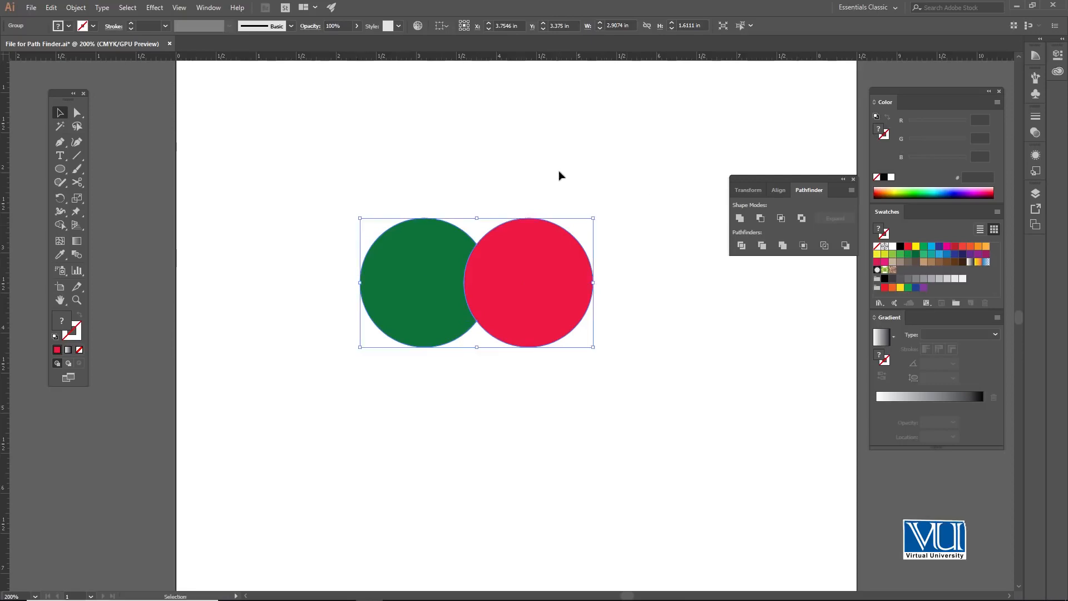
Move the red circle about 0.1 in to the left so it overlaps more of the green circle
drag(417, 194, 496, 264)
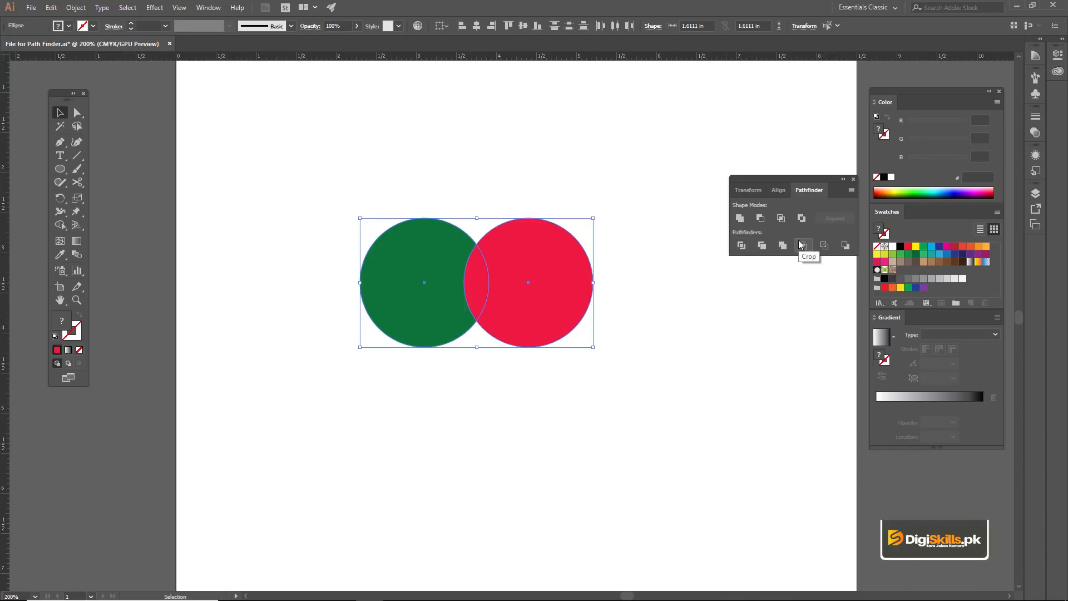
click(528, 254)
key(ctrl+=)
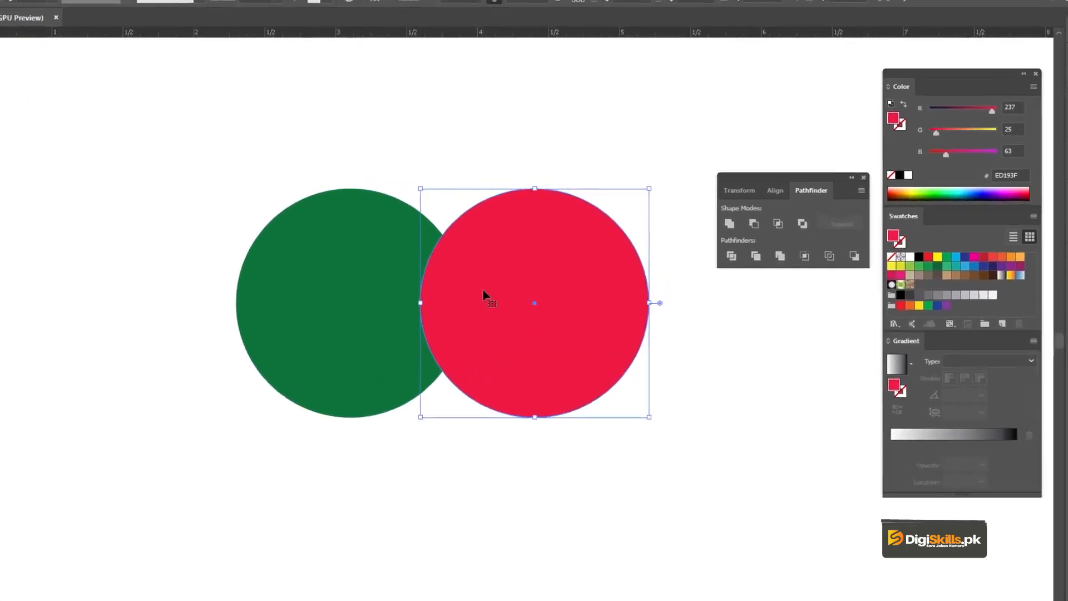
drag(477, 289, 499, 283)
key(ctrl+z)
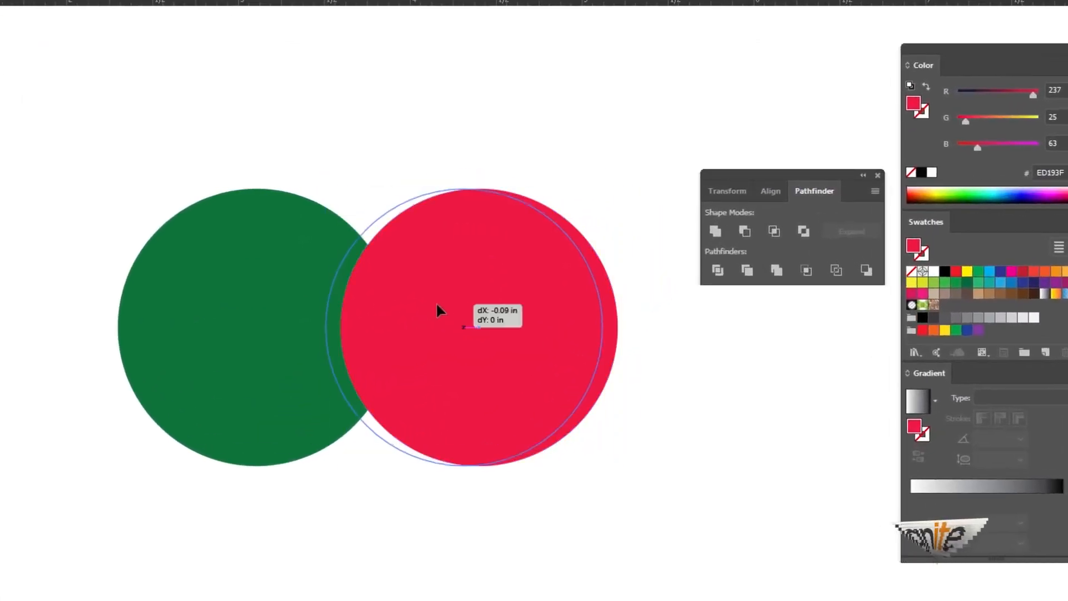
drag(437, 305, 429, 303)
drag(247, 189, 431, 282)
key(ctrl+z)
Try the Crop pathfinder on the green and red circles several times, inspect the cropped shape, and undo it
drag(302, 149, 675, 211)
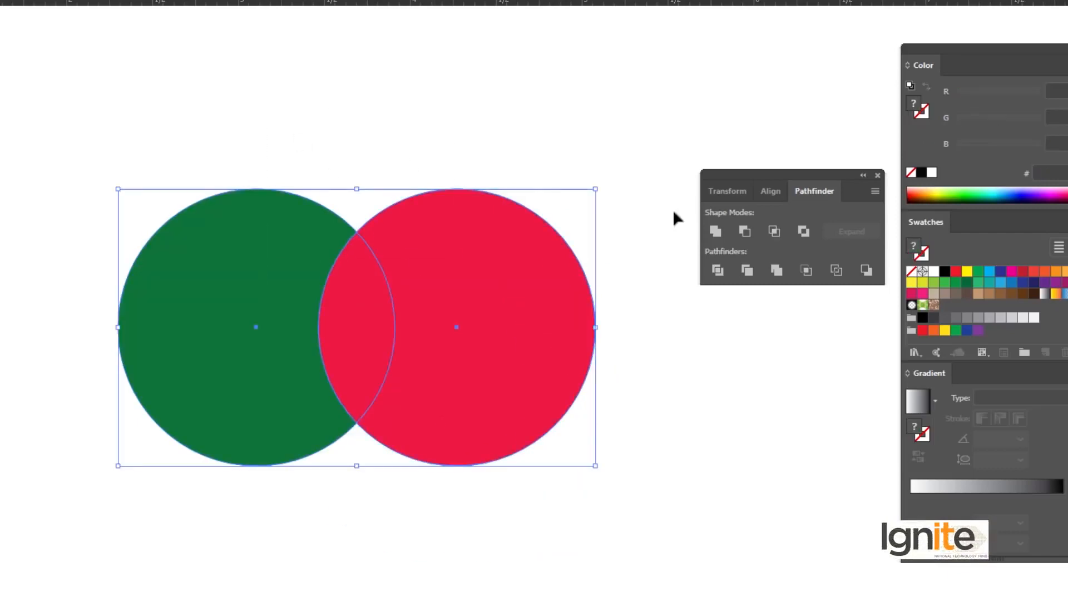
click(807, 276)
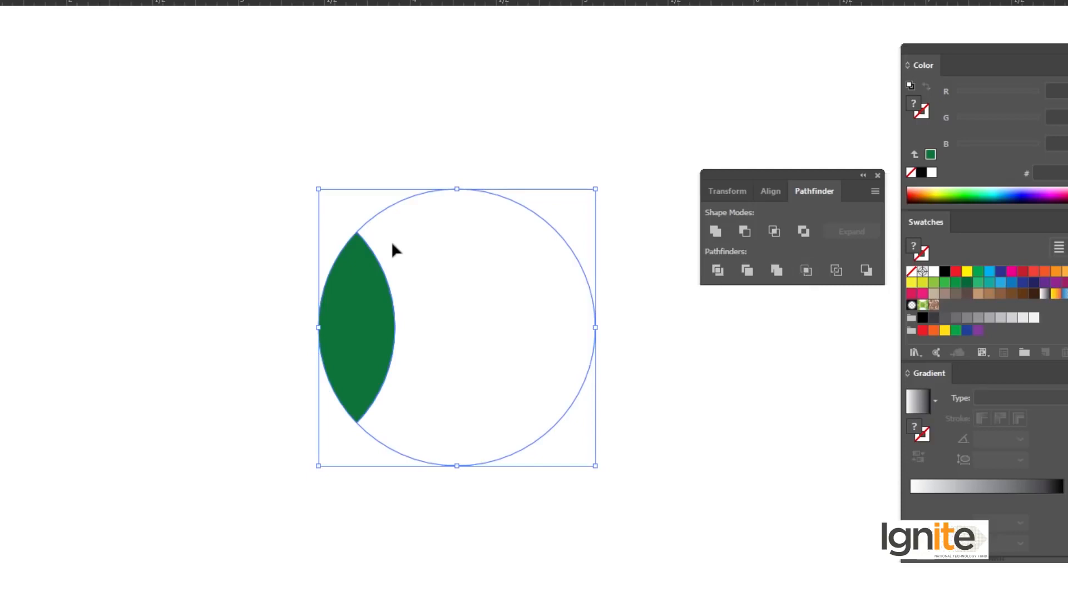
key(ctrl+z)
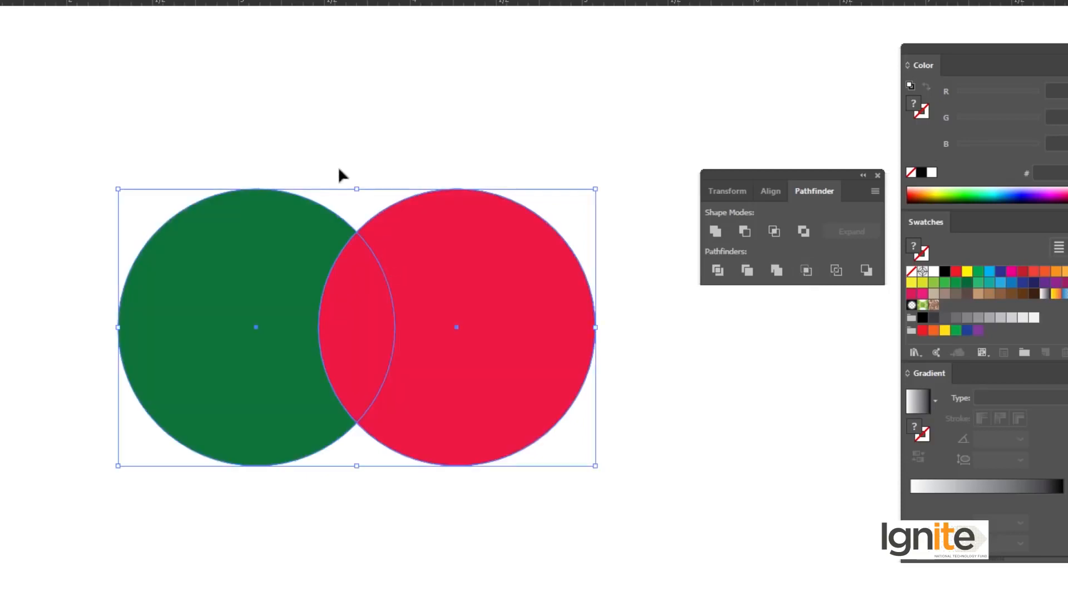
click(805, 270)
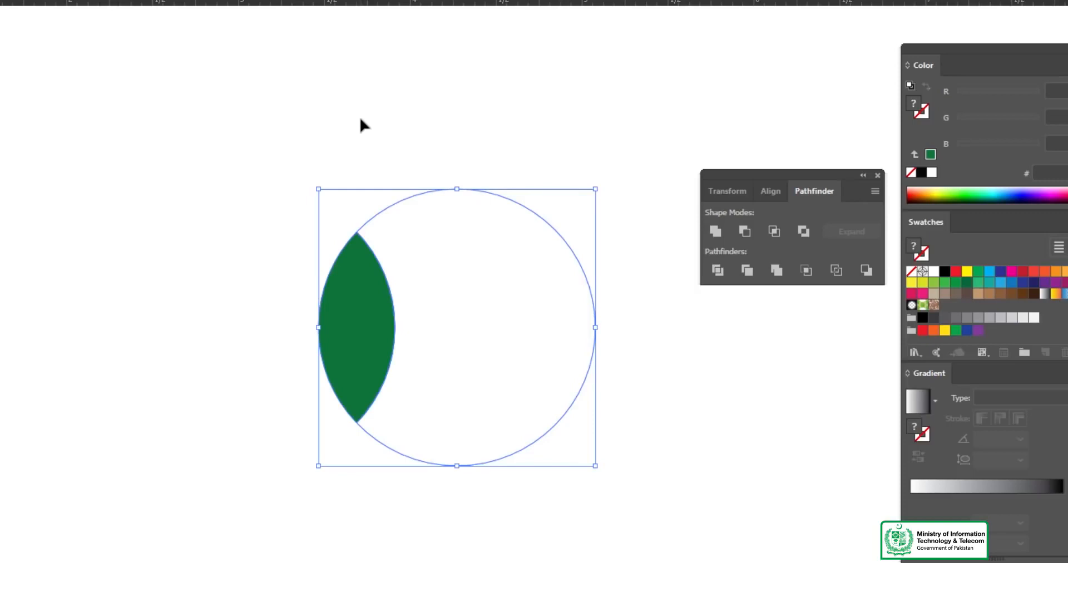
click(356, 245)
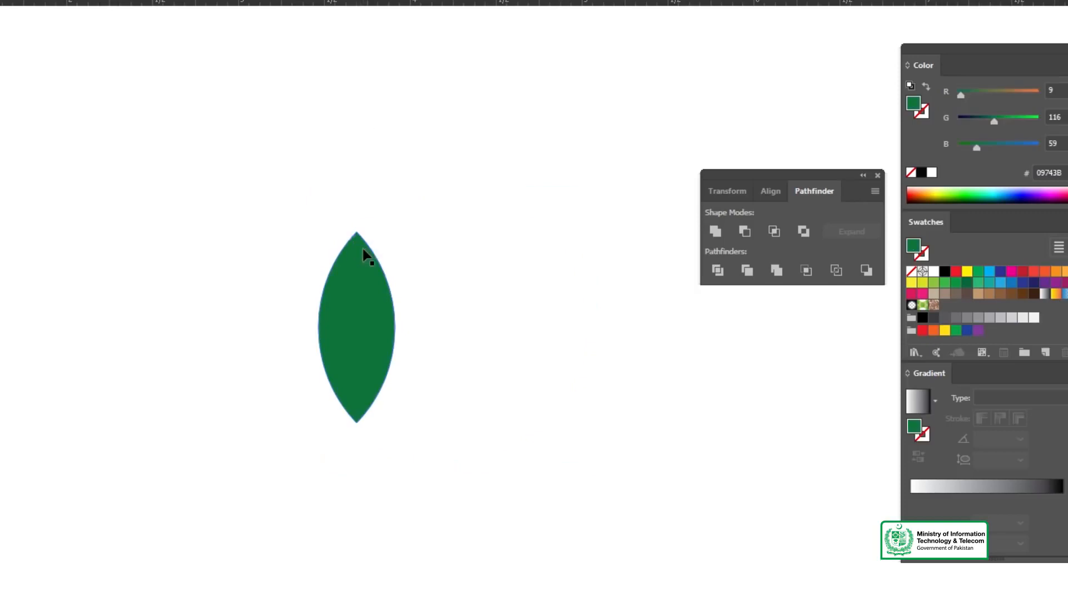
key(ctrl+z)
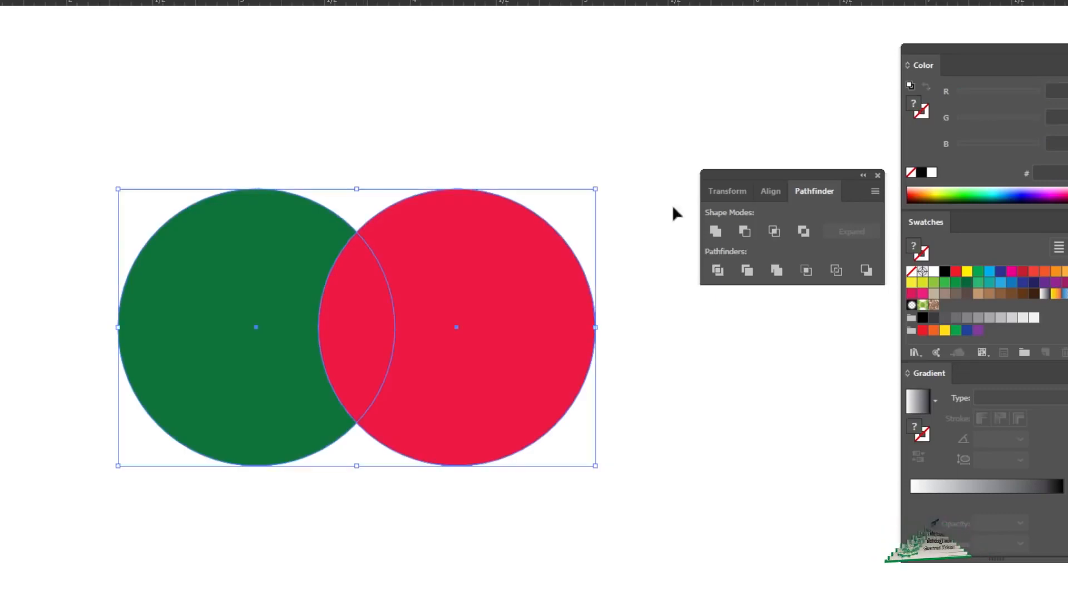
click(808, 269)
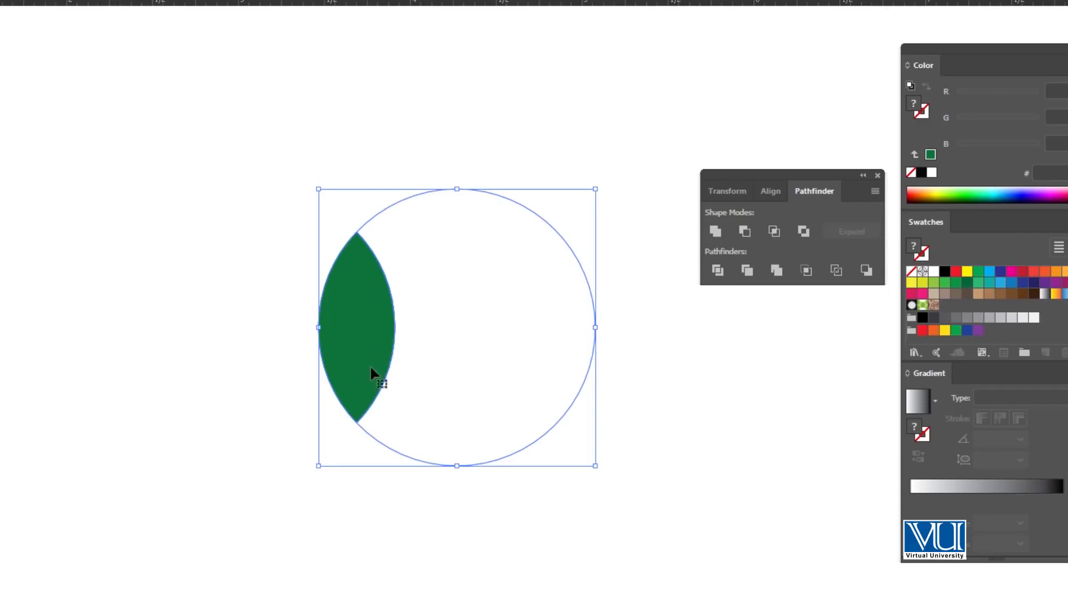
key(ctrl+z)
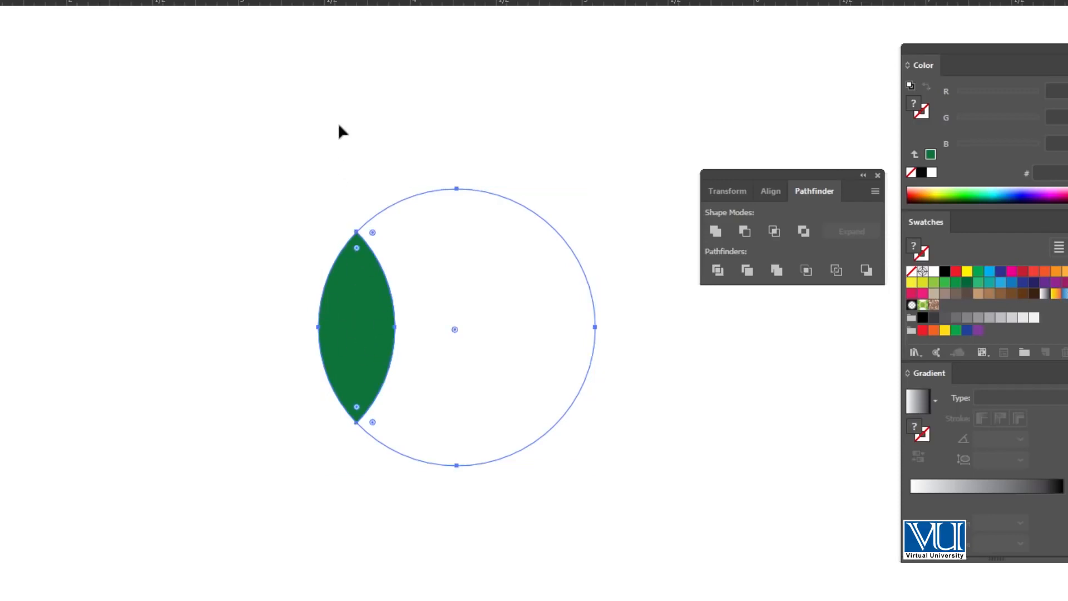
key(ctrl+z)
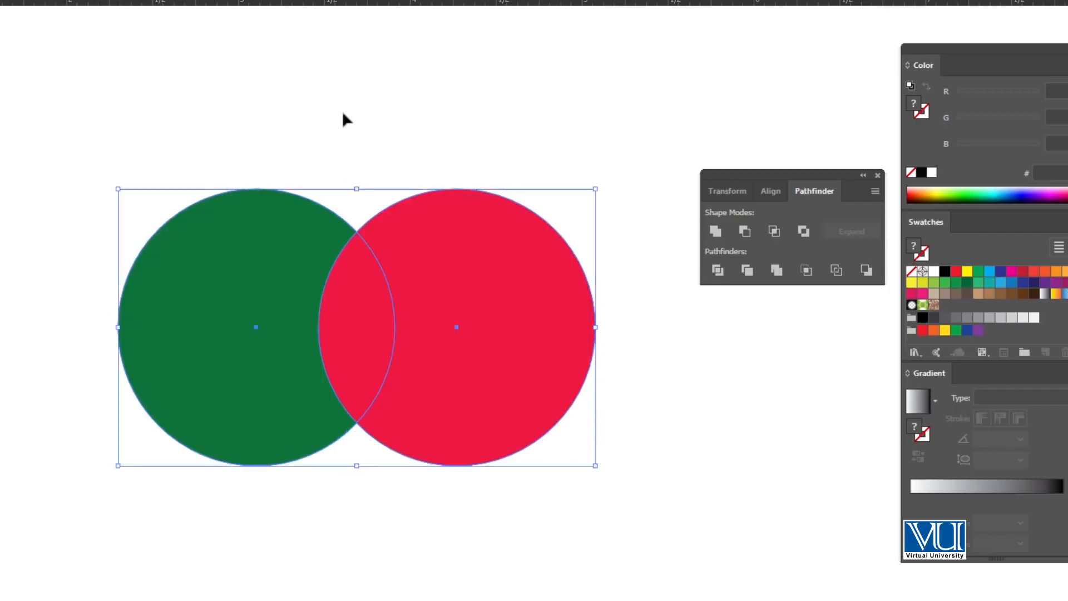
Try the Outline pathfinder on the green and red circles, and undo it
click(837, 271)
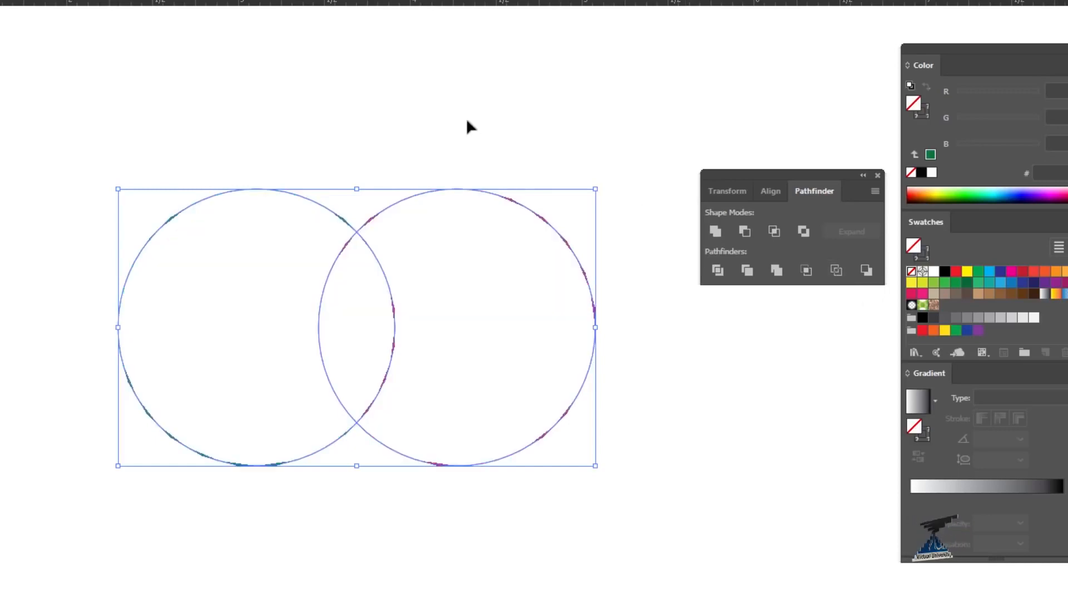
key(ctrl+z)
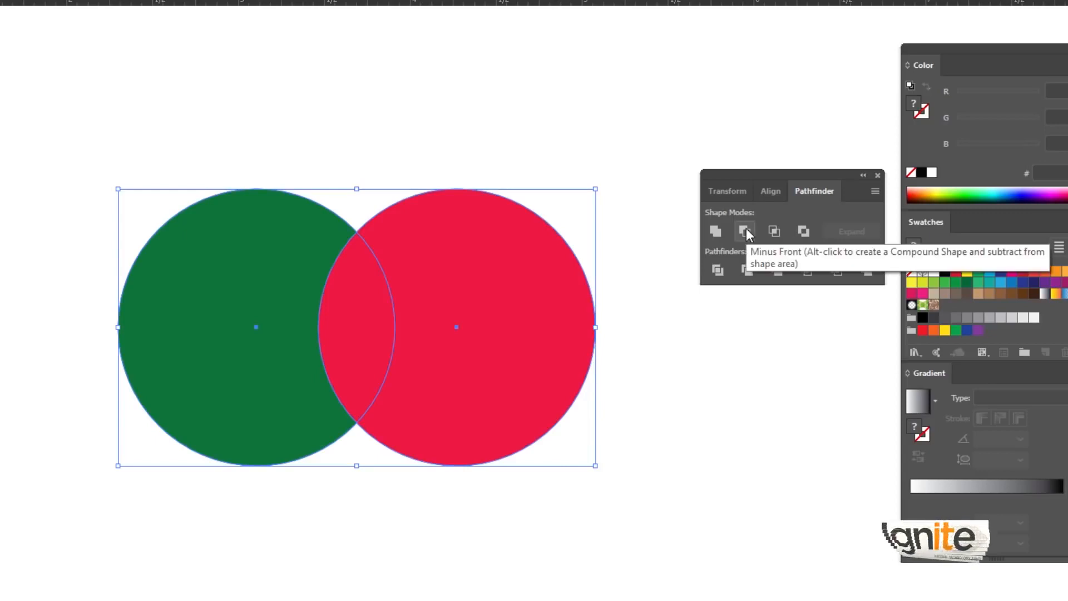
Apply the Minus Back pathfinder to the green and red circles and inspect the remaining red shape
click(866, 270)
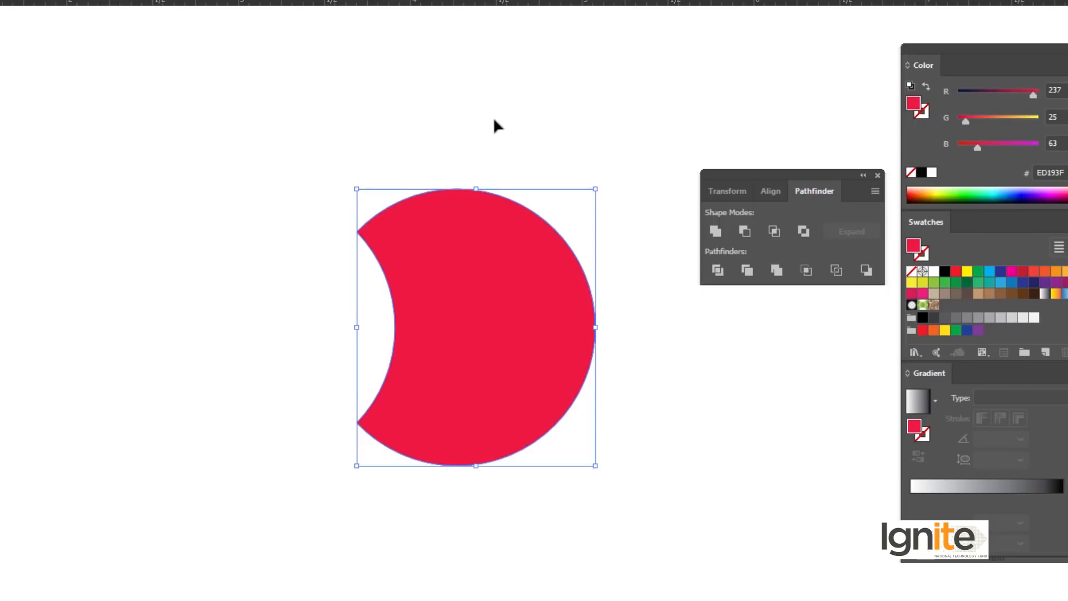
key(a)
click(361, 284)
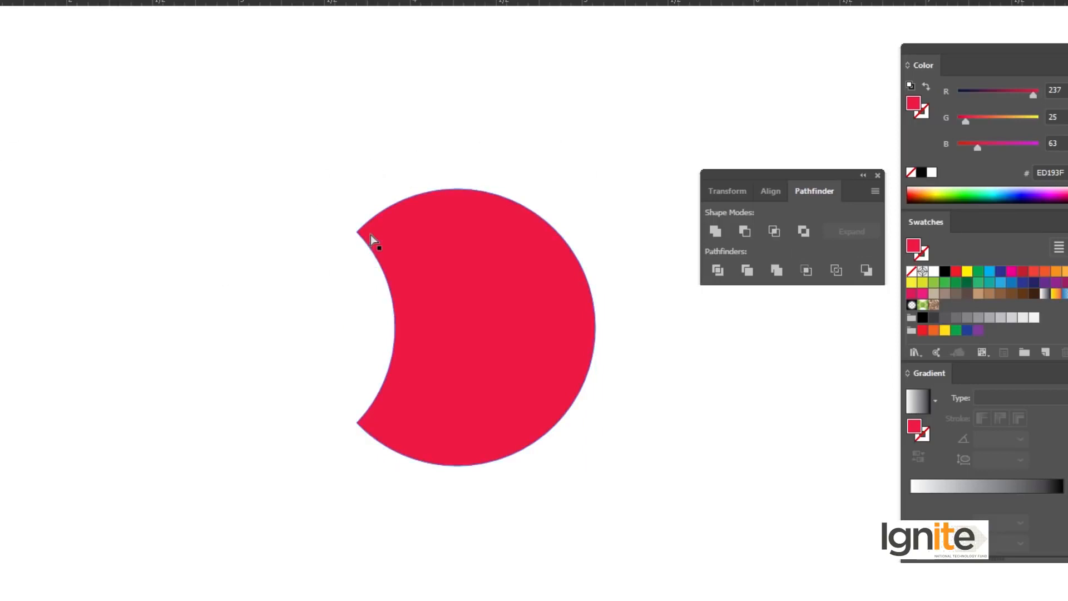
key(v)
click(396, 225)
click(356, 139)
key(z)
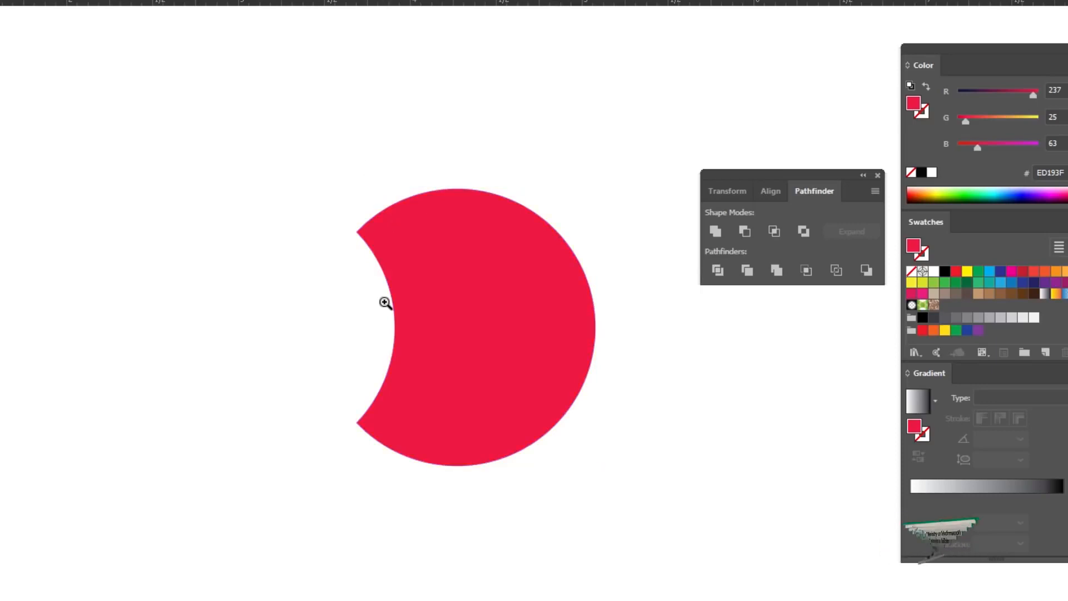
alt+click(385, 303)
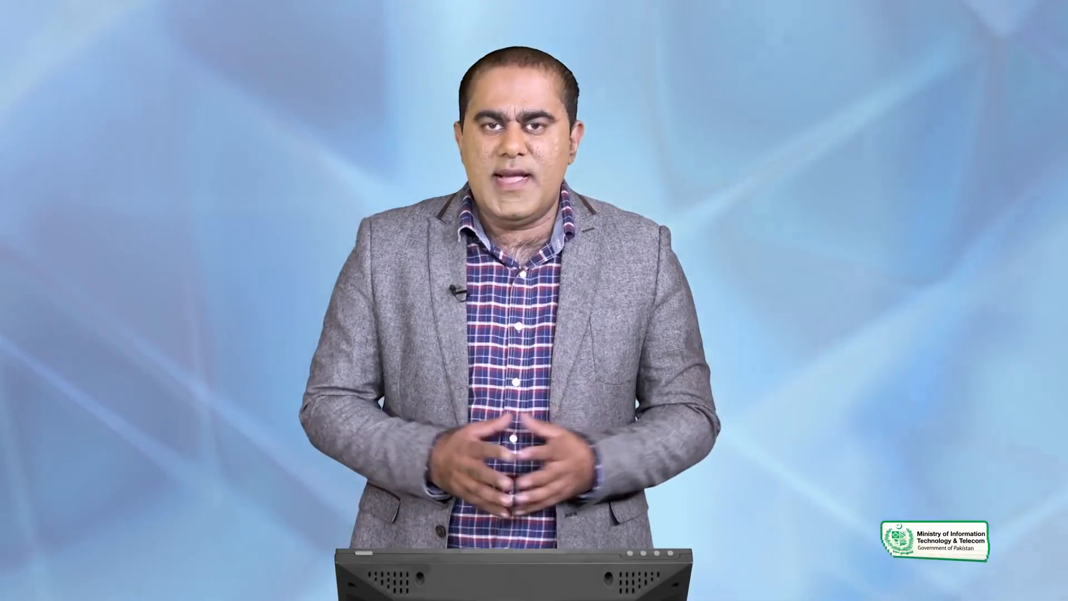